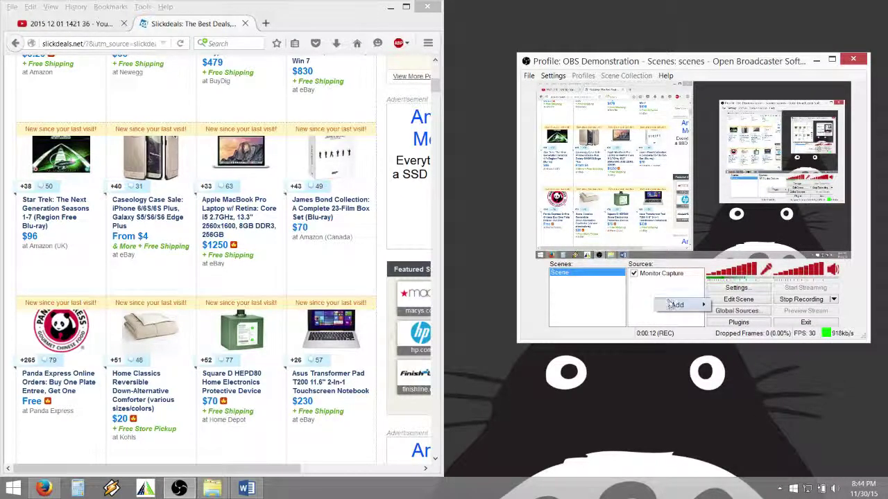
mouse_move(676, 306)
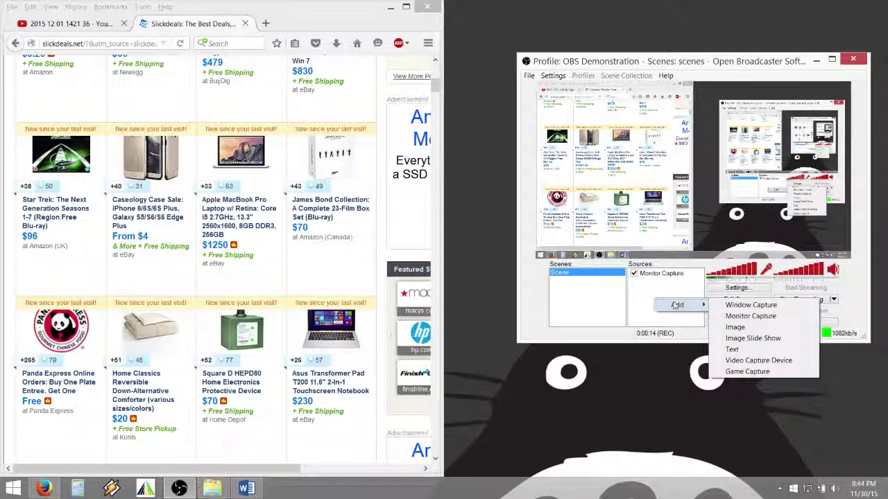
click(744, 317)
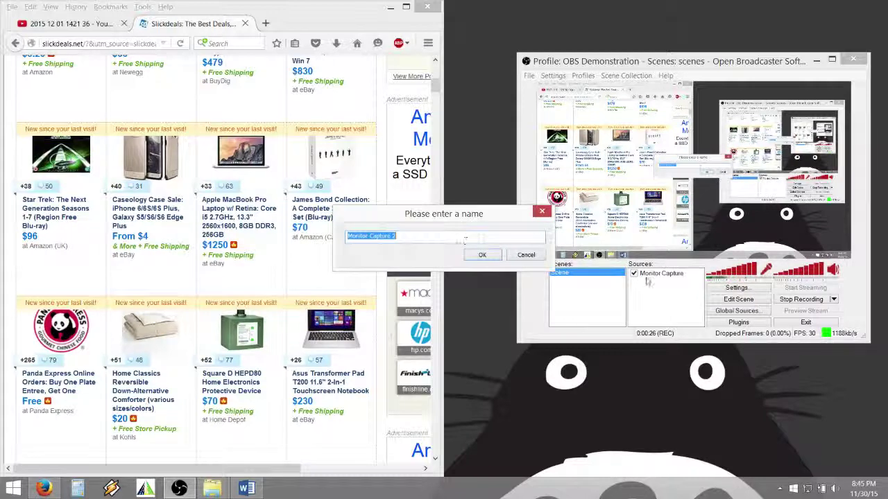
click(493, 256)
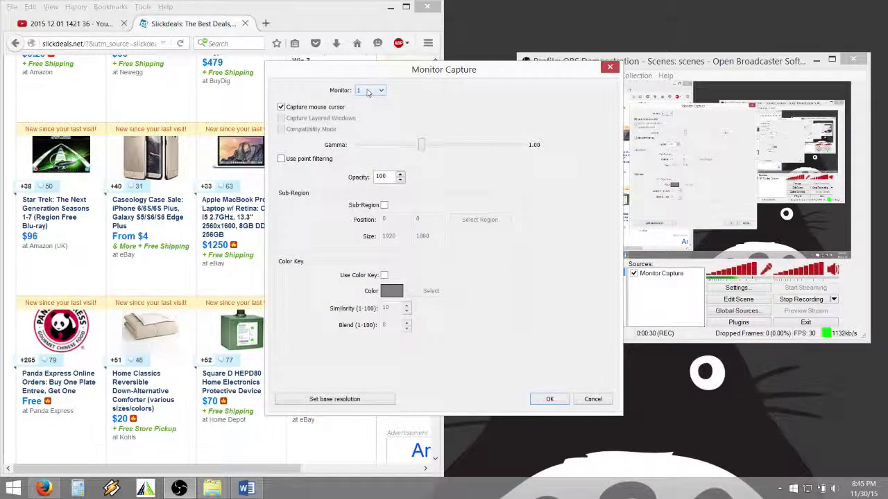
click(368, 91)
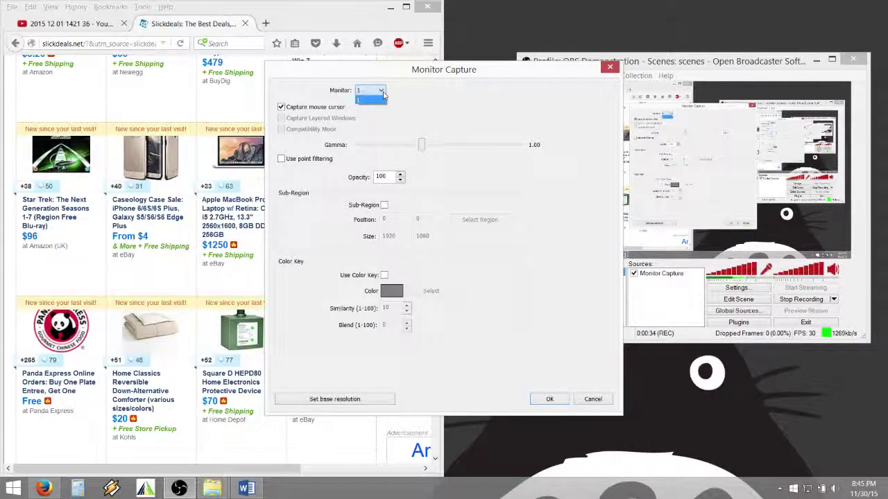
click(382, 99)
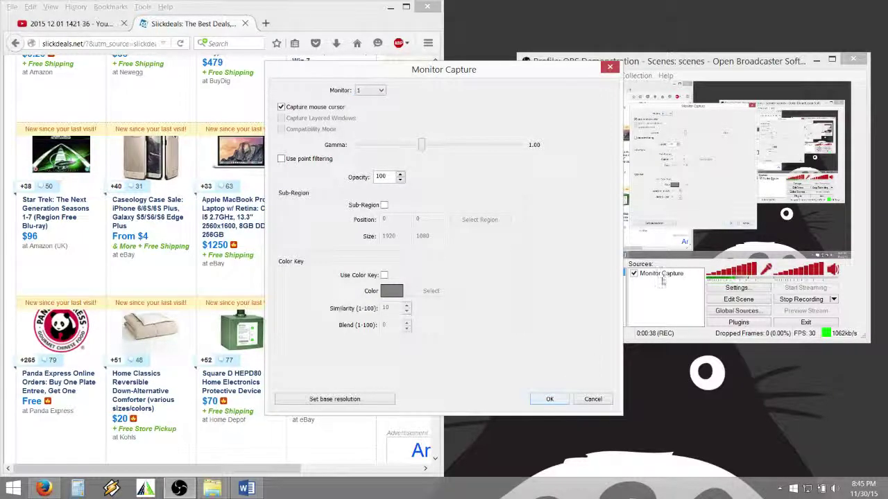
click(590, 399)
Step: Add a Window Capture source showing the inner window of the Slickdeals browser page, keeping the default source name
right_click(644, 297)
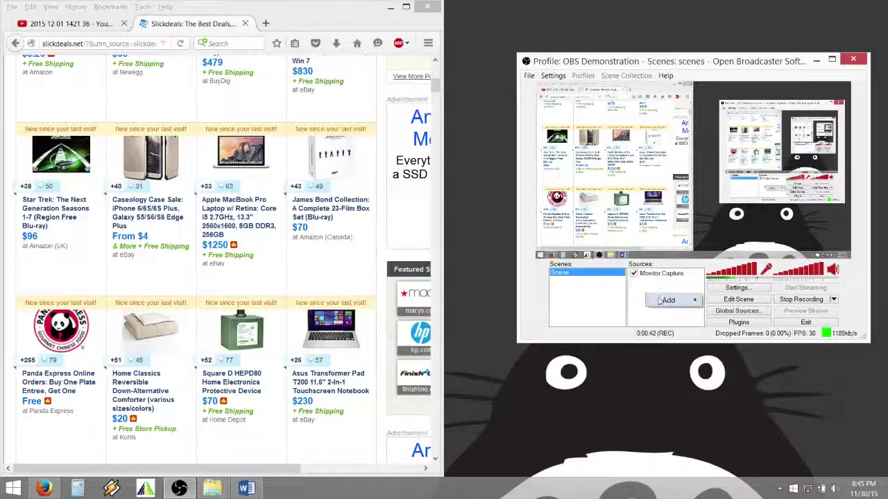
mouse_move(668, 301)
click(742, 300)
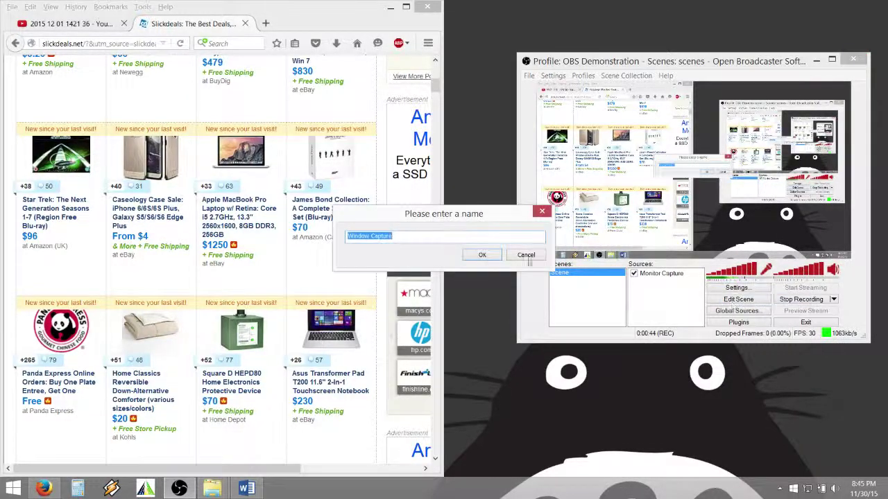
click(479, 254)
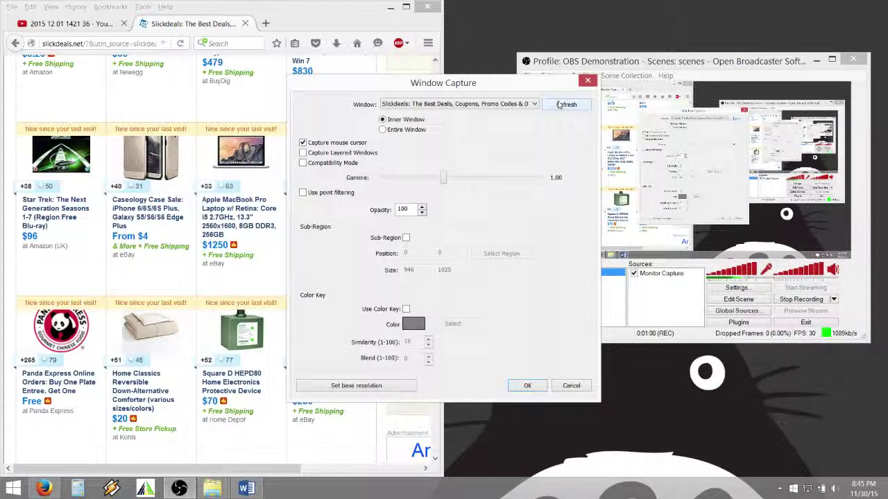
drag(507, 85, 662, 70)
click(346, 19)
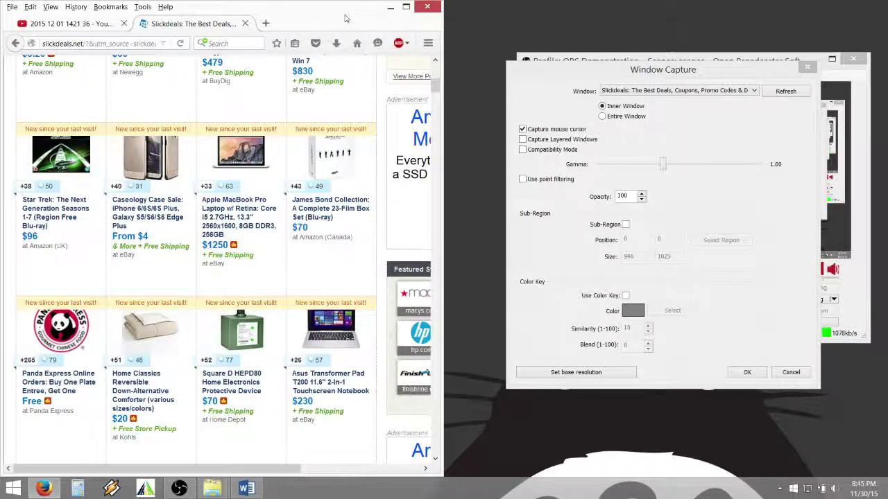
click(790, 93)
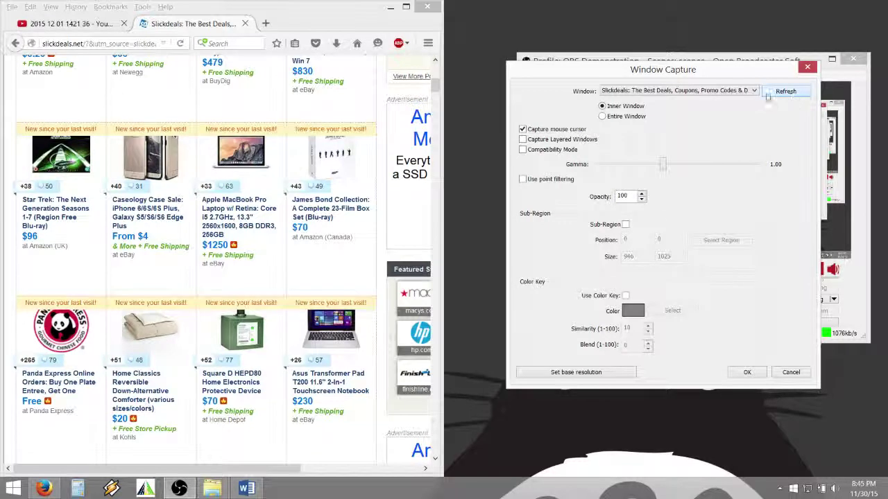
click(677, 90)
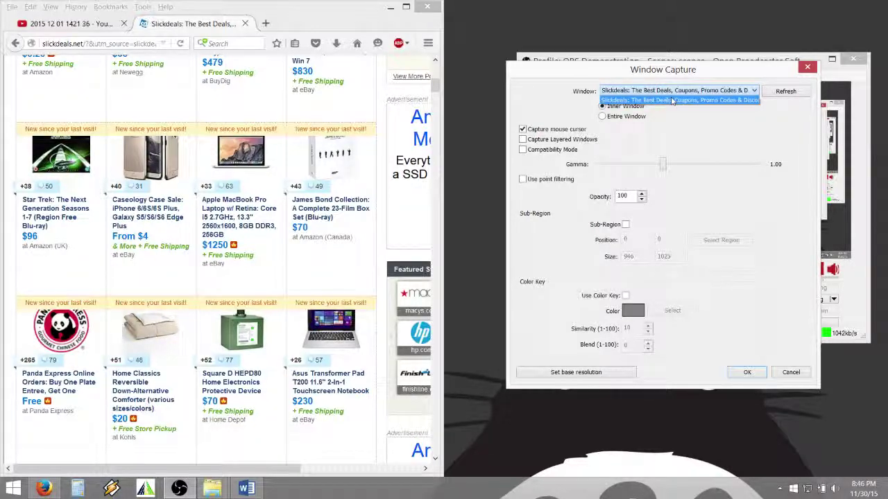
click(671, 100)
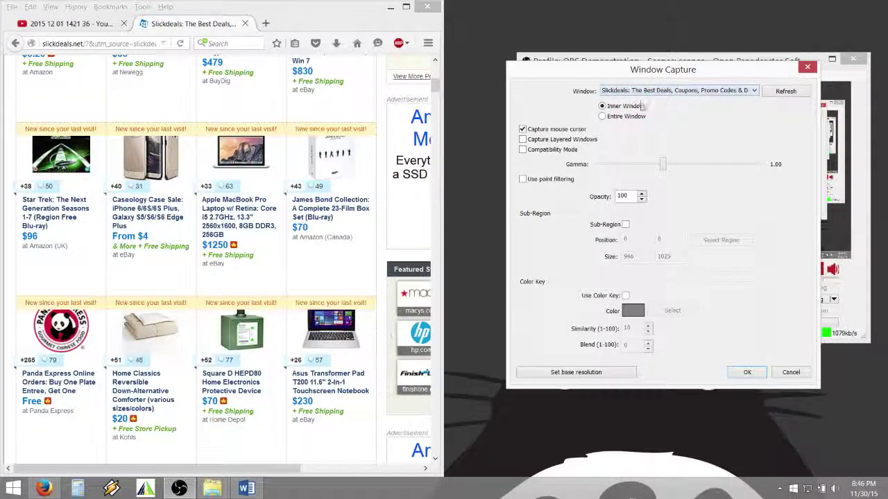
click(744, 372)
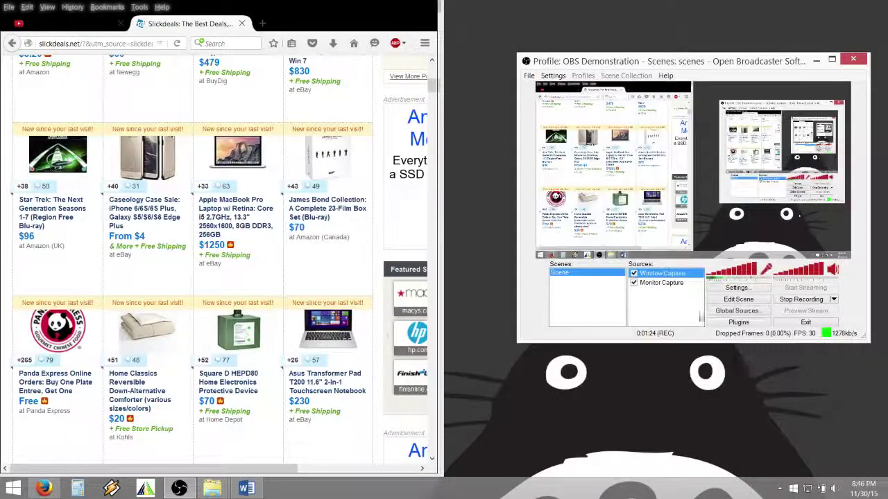
Step: Disable the Window Capture source and remove it from the scene
click(633, 283)
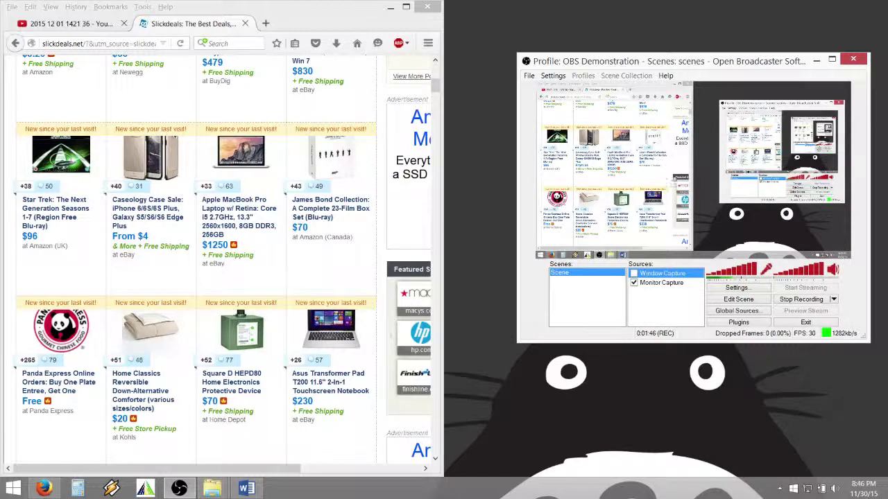
right_click(664, 276)
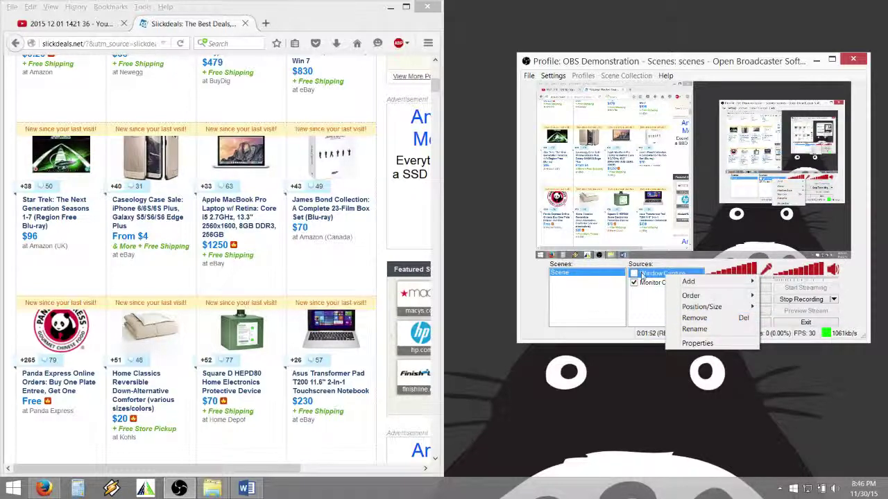
click(693, 318)
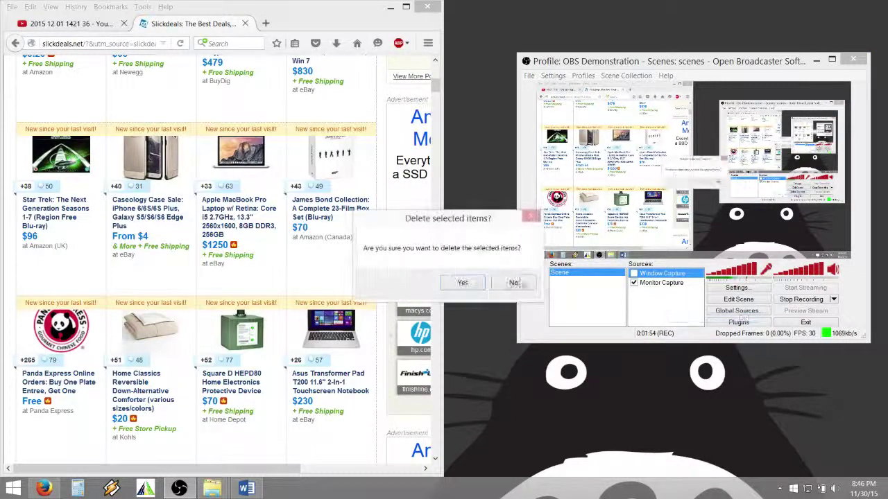
click(463, 284)
Step: Add an Image source with the default name, using 1.jpg from the LifeFrame pictures folder
right_click(671, 298)
mouse_move(700, 301)
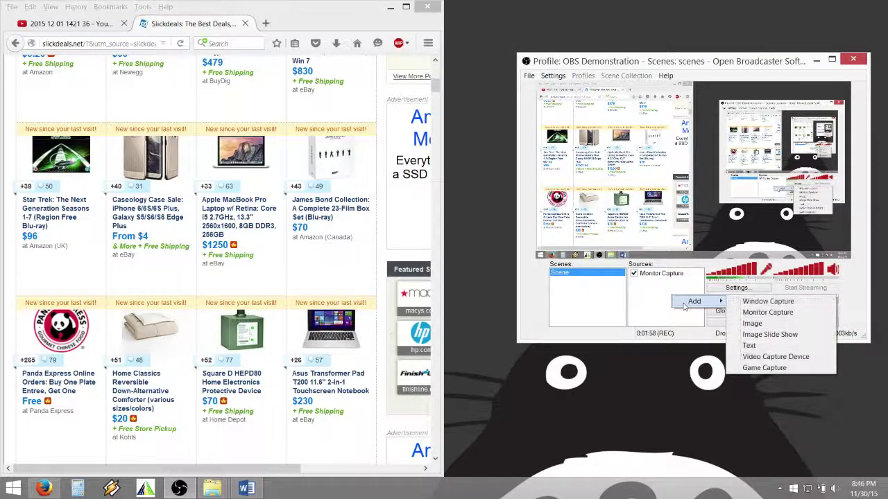
click(774, 324)
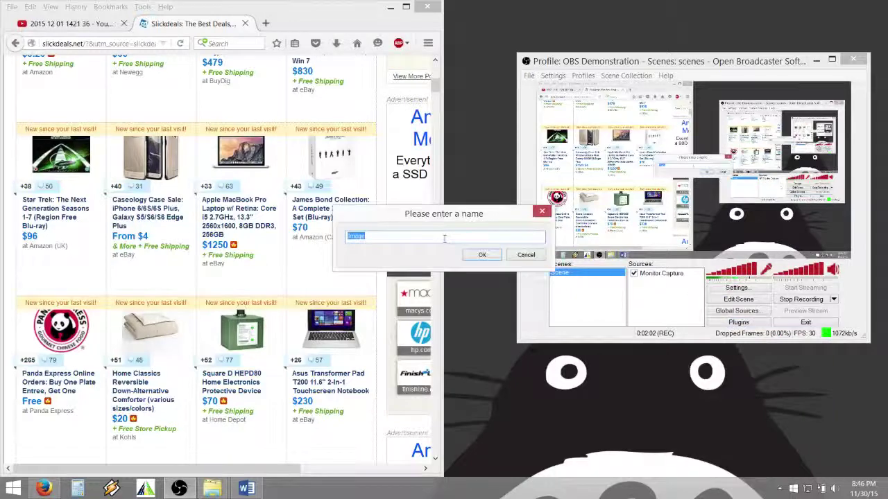
click(483, 255)
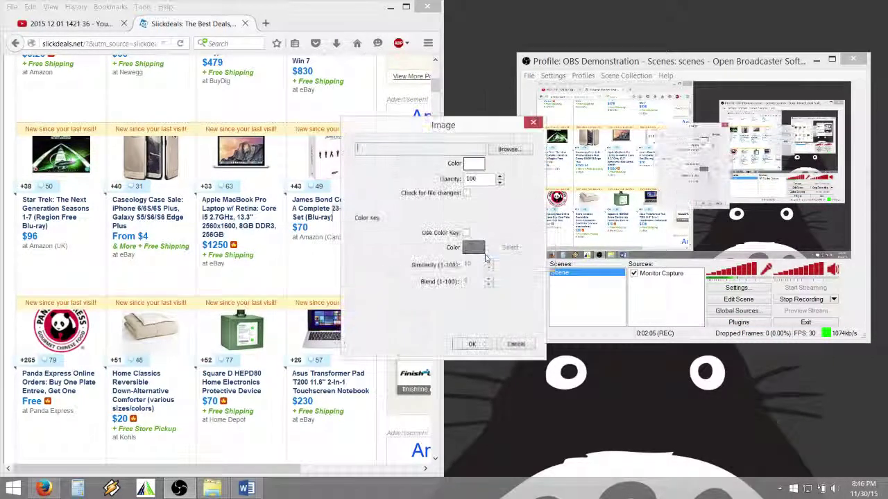
click(524, 151)
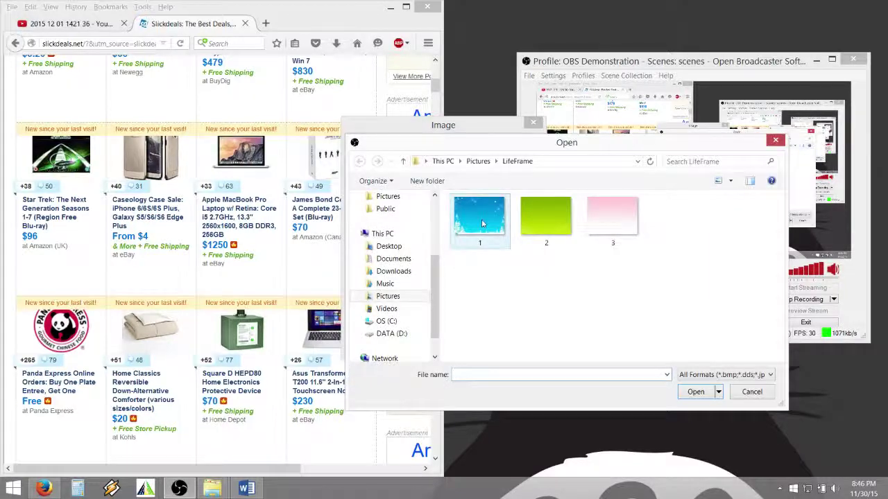
double_click(482, 223)
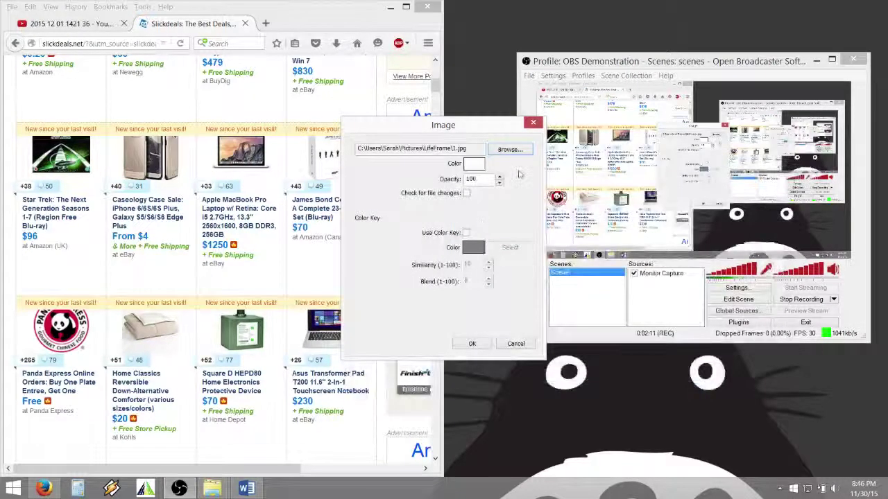
click(471, 344)
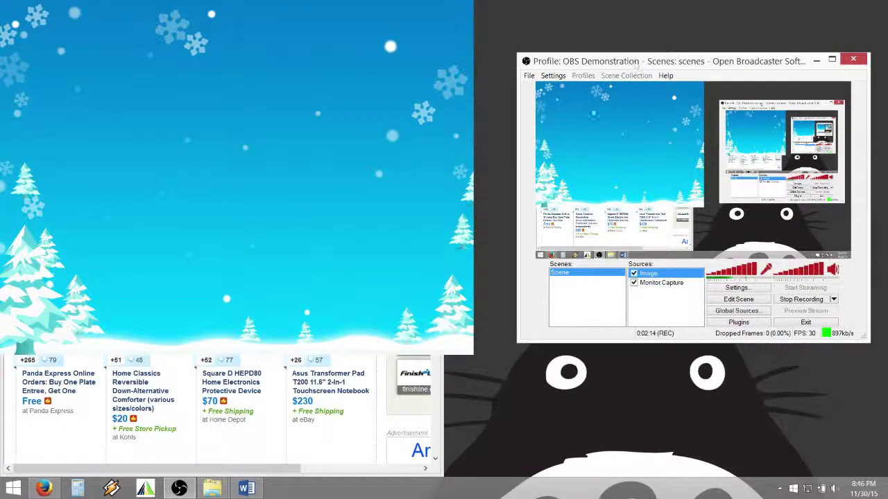
Step: Minimize the browser and use scene editing to shrink the winter image into the upper-left corner of the scene
click(729, 300)
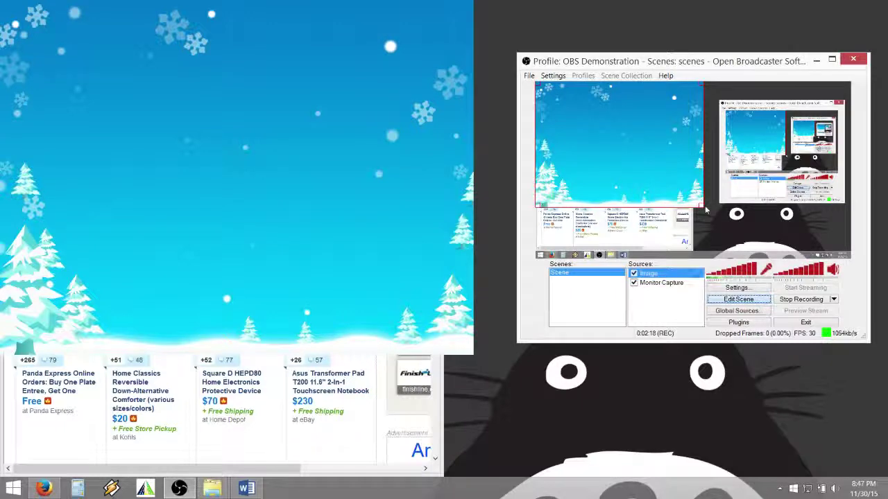
drag(706, 209, 652, 189)
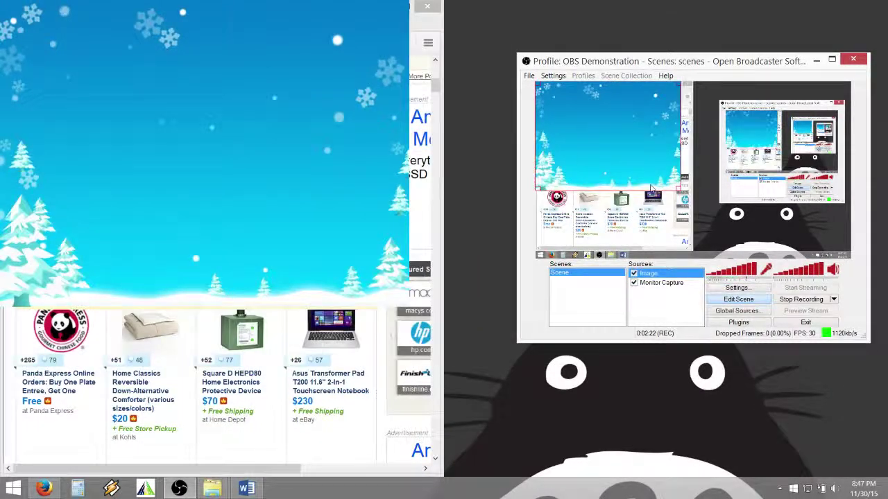
drag(635, 137, 708, 159)
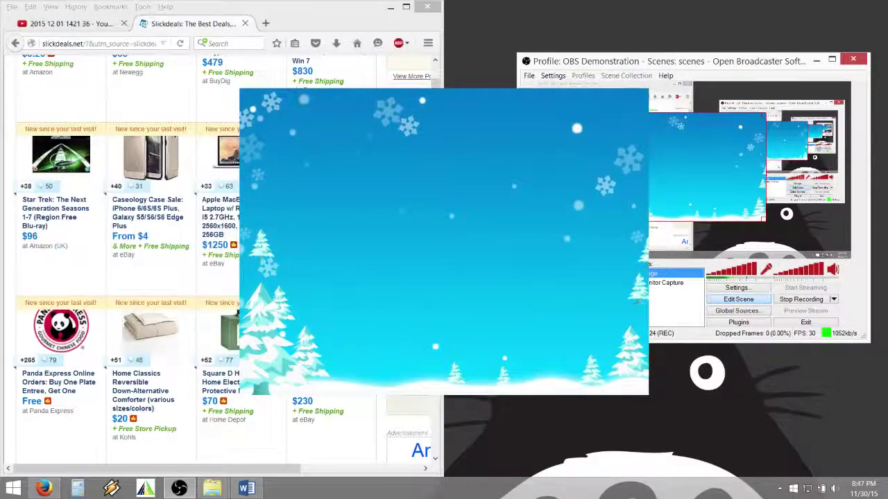
click(390, 8)
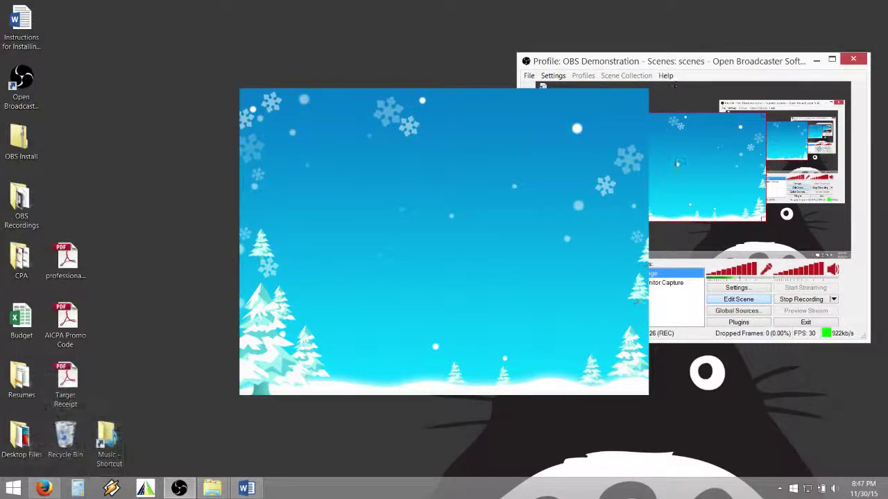
drag(662, 158, 593, 126)
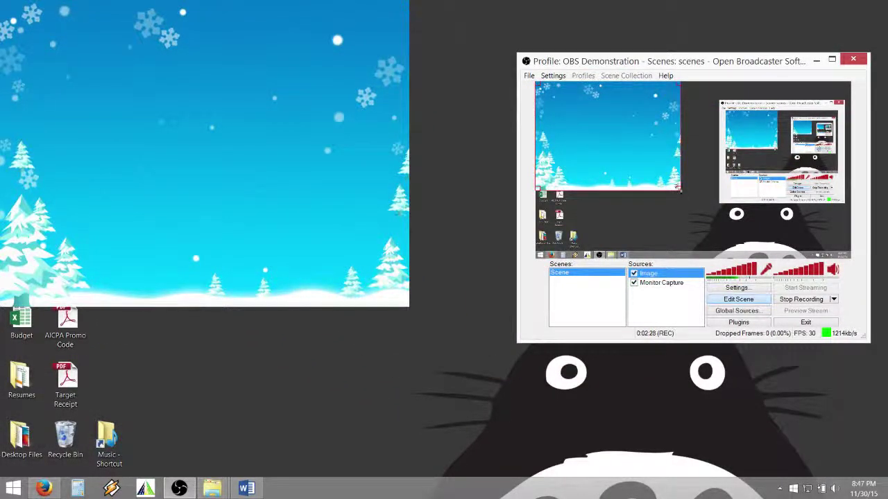
drag(680, 189, 651, 168)
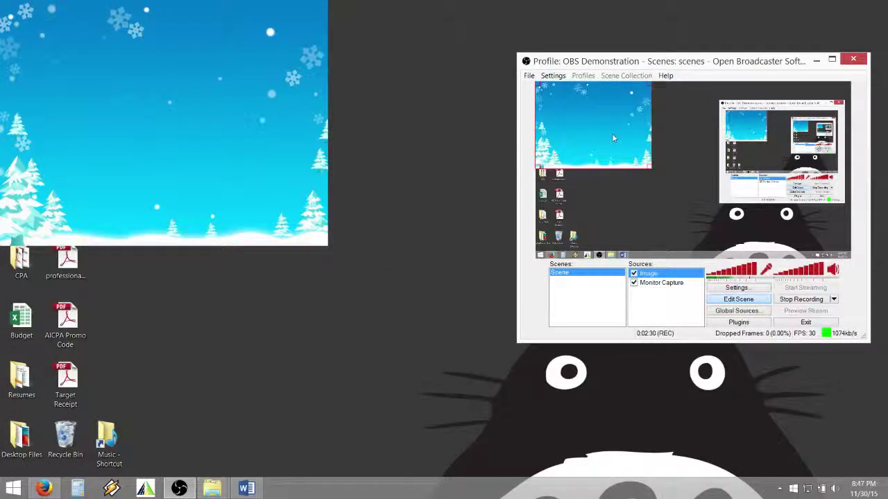
click(738, 301)
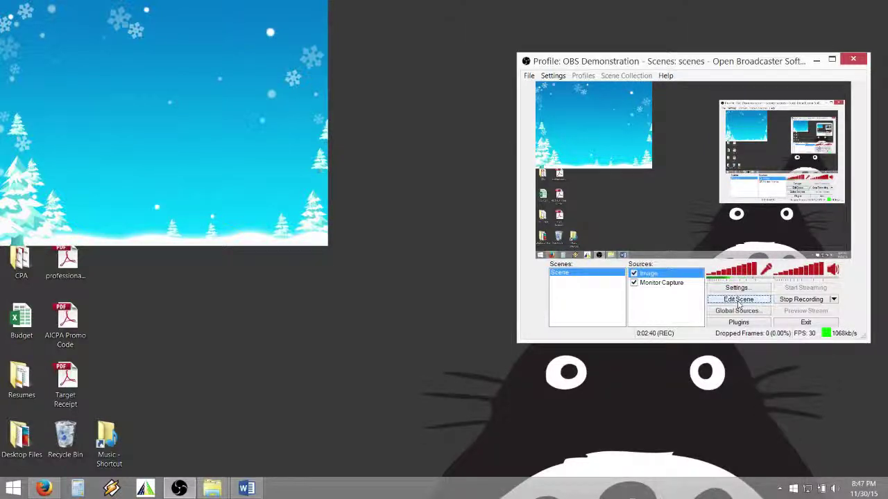
Step: Turn scene editing on again, grab the winter image in the preview, and leave scene editing
click(738, 302)
mouse_move(599, 130)
mouse_down()
mouse_move(717, 166)
mouse_move(652, 174)
mouse_move(605, 148)
mouse_move(597, 125)
mouse_up()
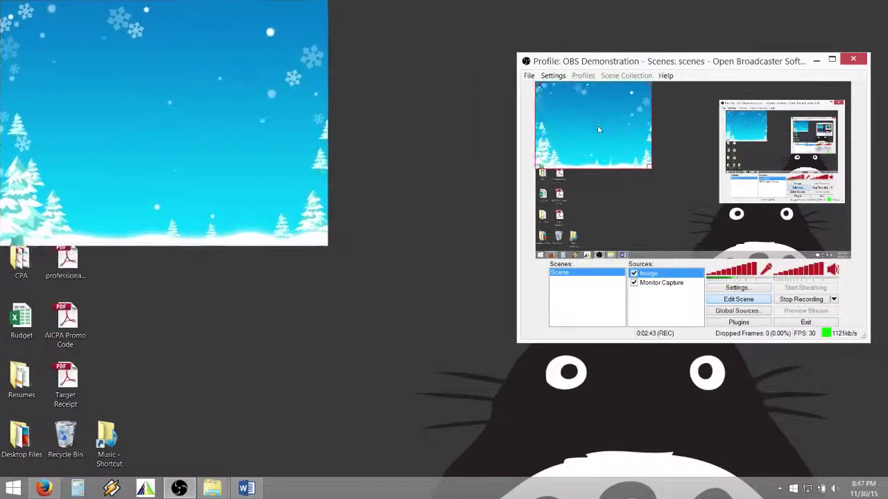
click(741, 301)
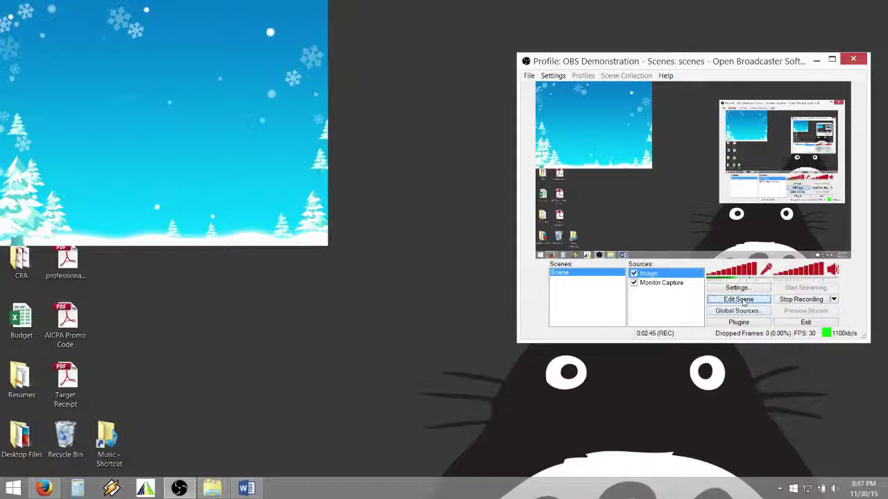
Step: Remove the Image source from the scene
right_click(653, 275)
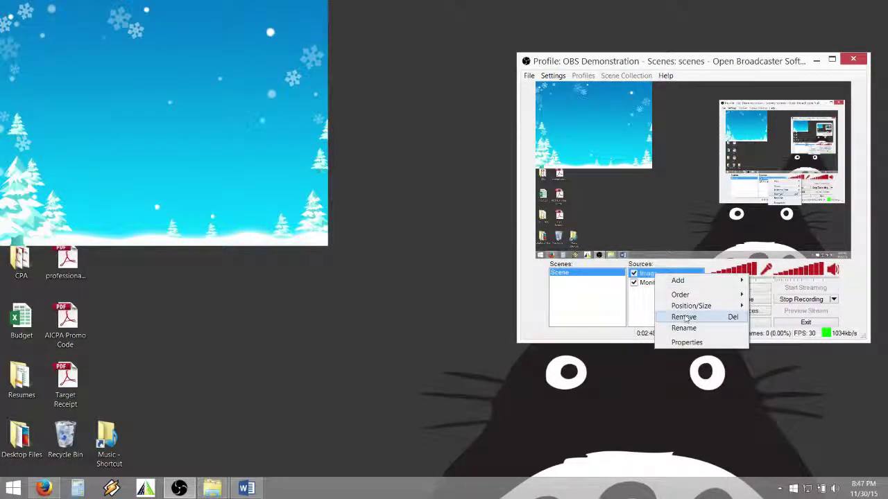
click(683, 317)
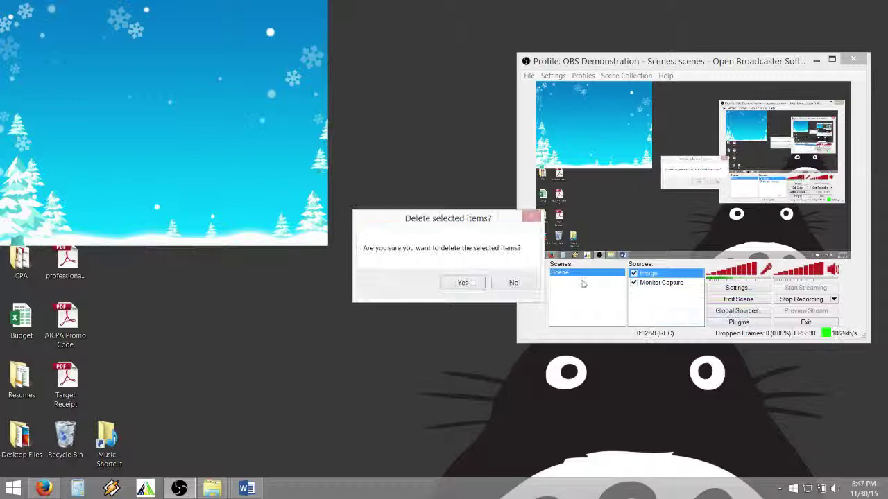
click(464, 284)
Step: Add an Image Slide Show source with the default name and set the time between images to 3 seconds
right_click(643, 289)
mouse_move(669, 296)
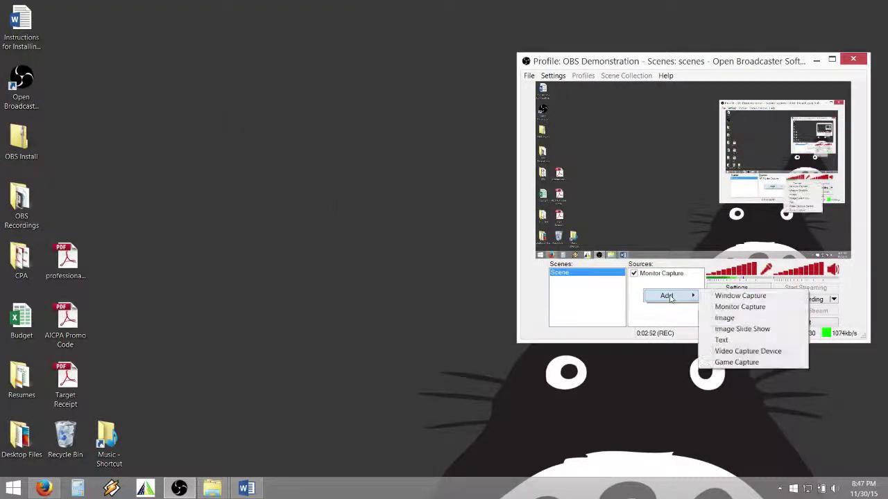
click(766, 331)
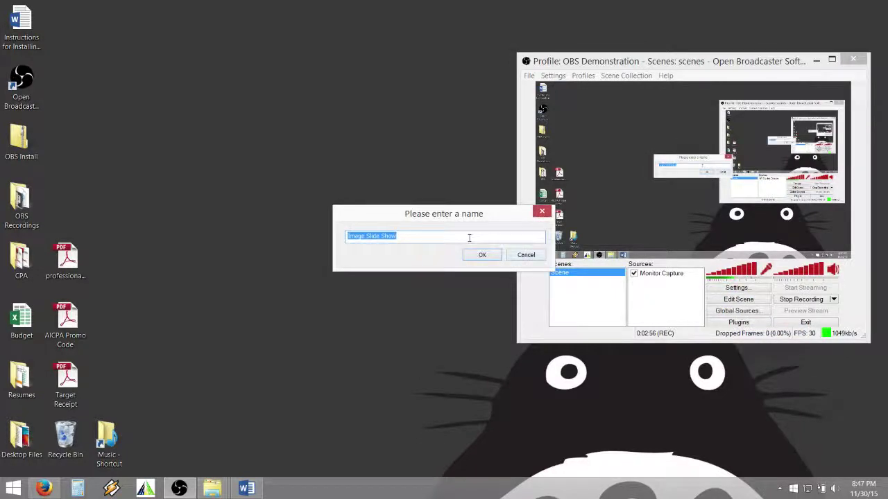
click(481, 256)
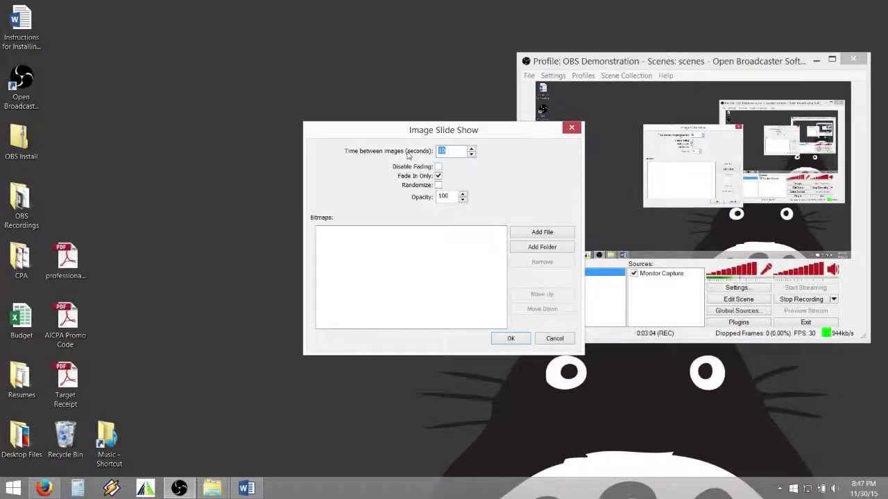
text(3)
Step: Add 1.jpg, 2.jpg and 3.jpg from the LifeFrame pictures folder to the slide show and accept its settings
click(553, 234)
double_click(460, 237)
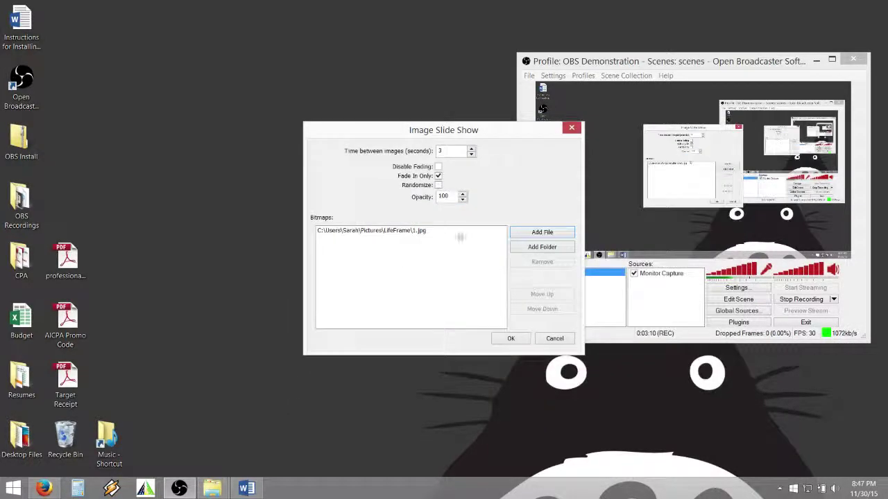
click(547, 234)
double_click(514, 218)
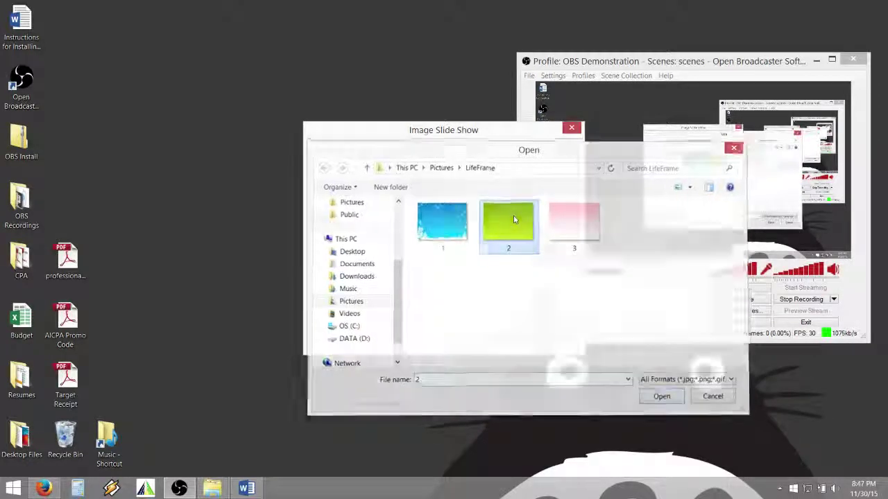
click(550, 233)
double_click(553, 221)
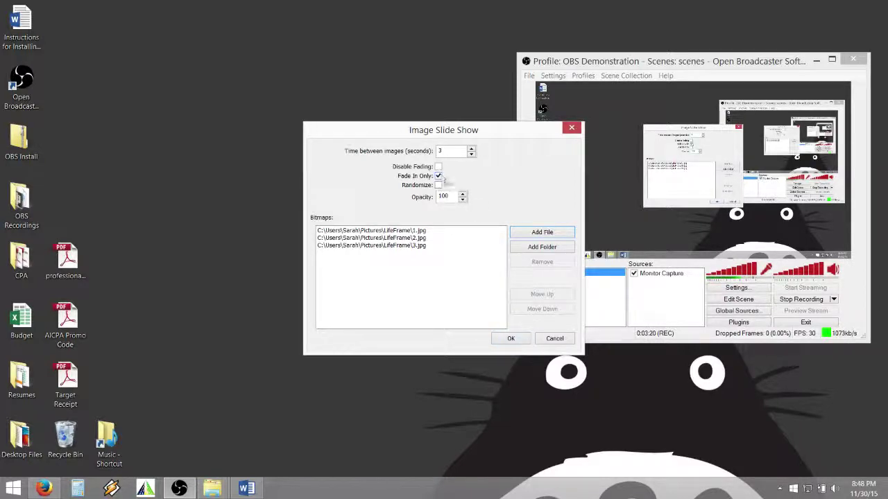
click(512, 339)
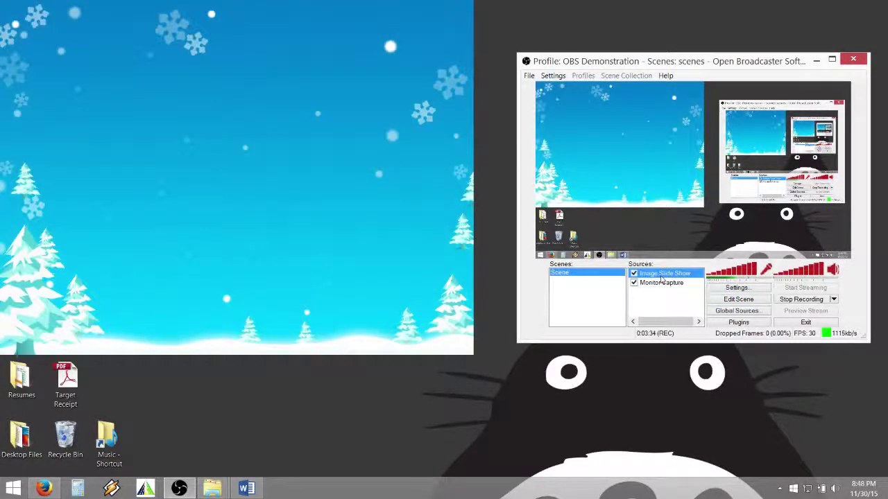
Step: Use scene editing to shrink the slide show toward the upper-left corner of the scene
click(734, 301)
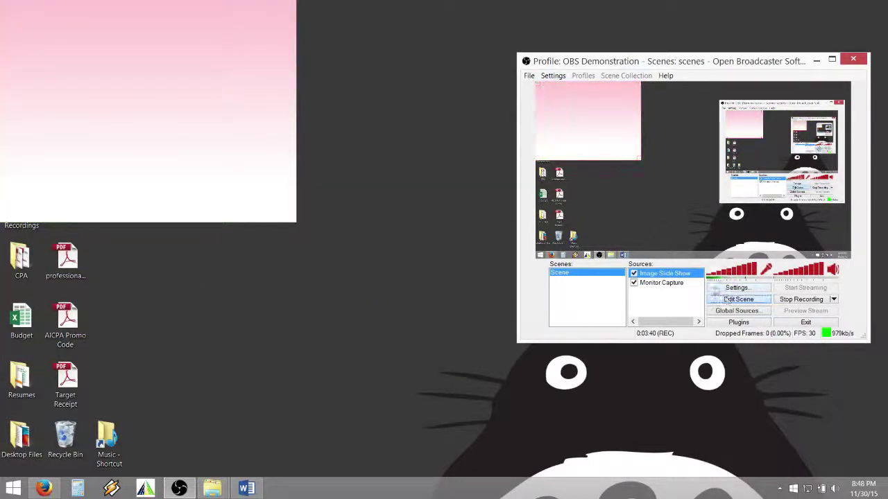
right_click(678, 273)
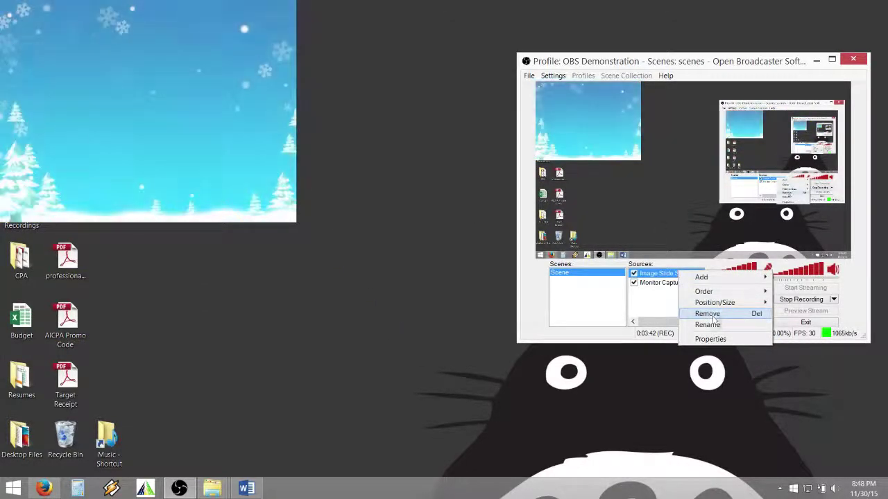
click(717, 339)
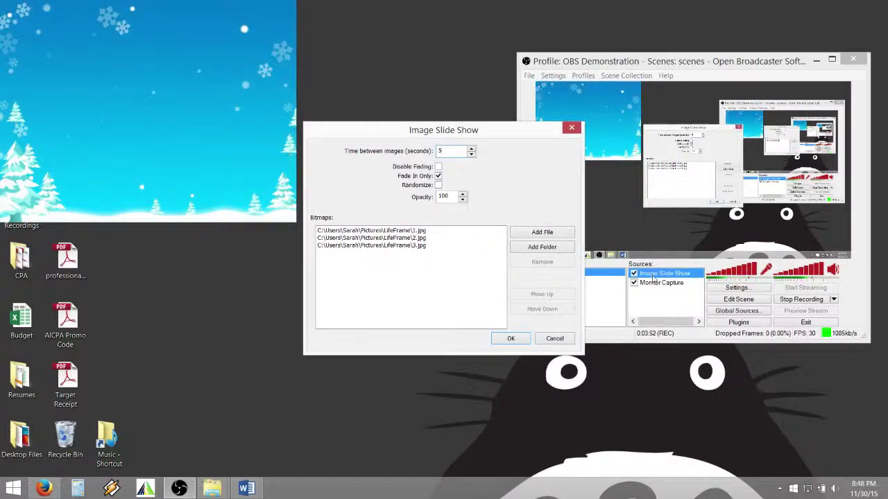
click(555, 339)
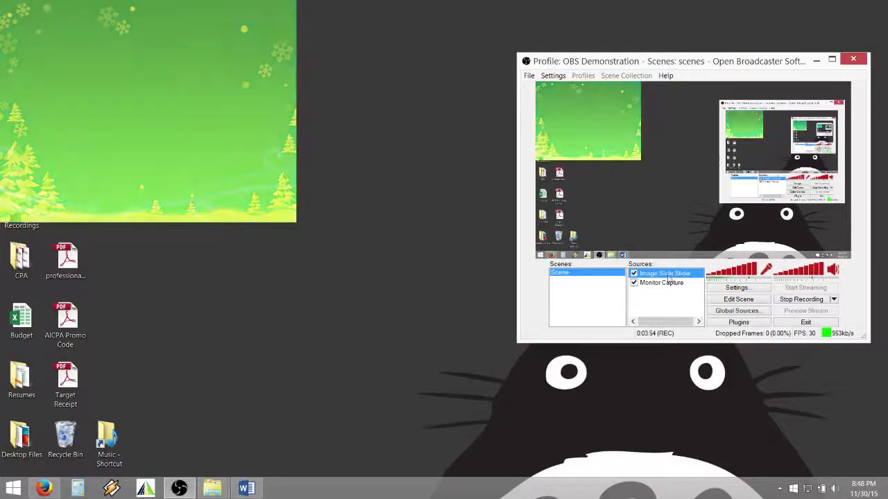
Step: Set the Image Slide Show source's time between images to 5 seconds
right_click(667, 277)
click(694, 342)
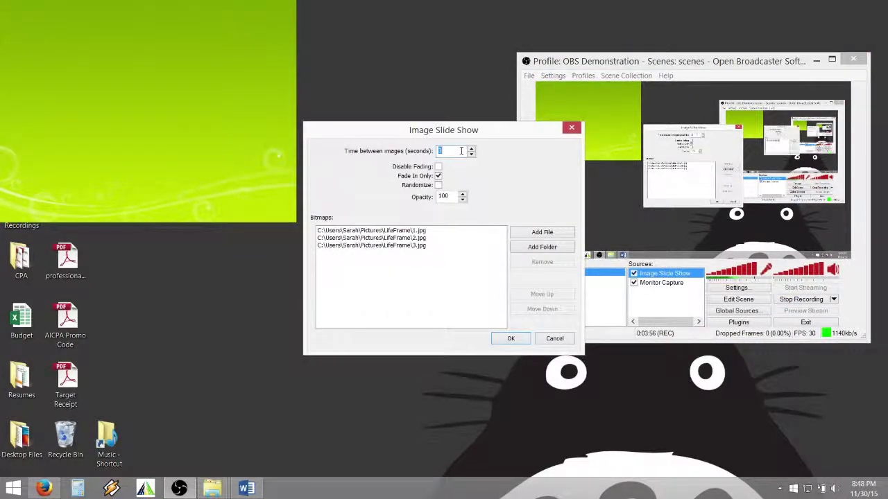
text(5)
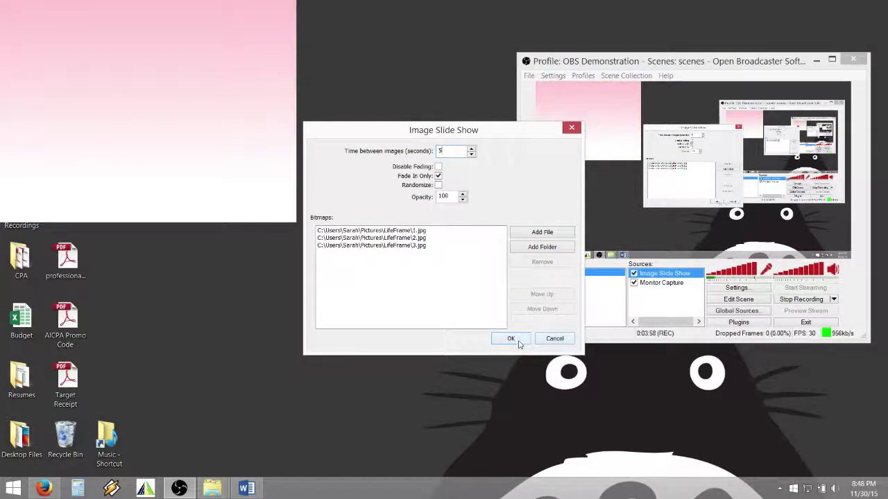
click(511, 339)
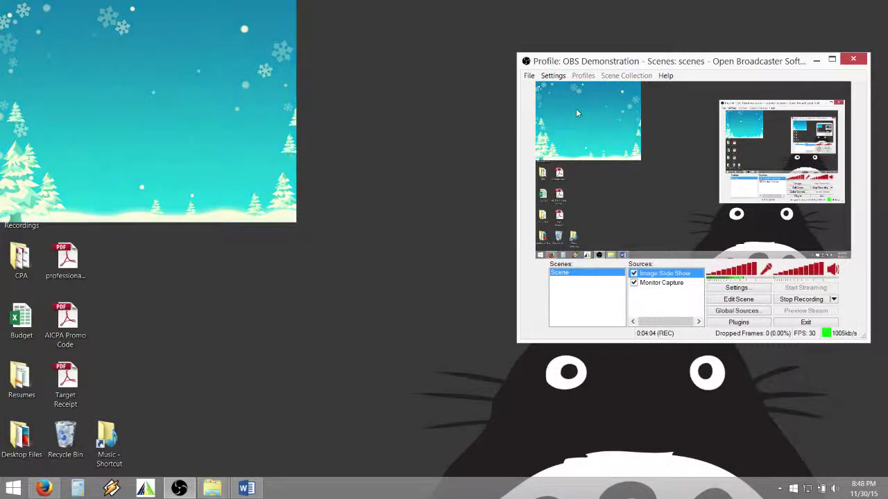
Step: Remove the Image Slide Show source from the scene
right_click(664, 277)
click(693, 317)
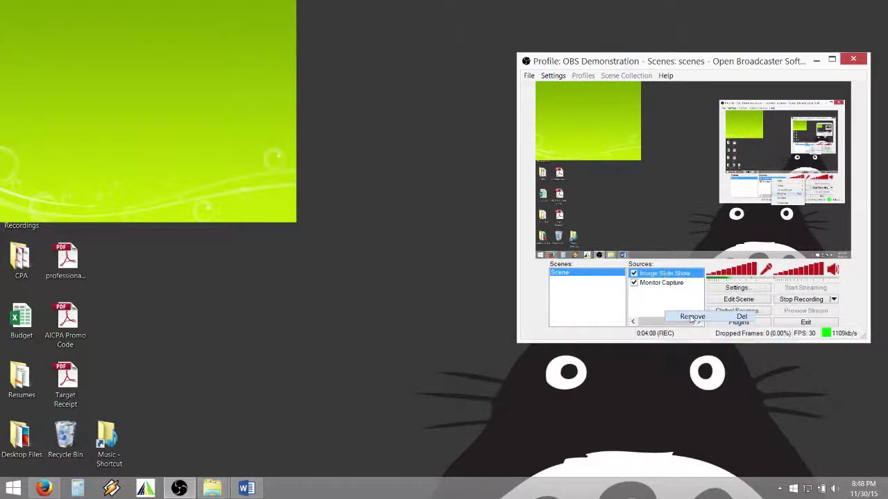
click(462, 282)
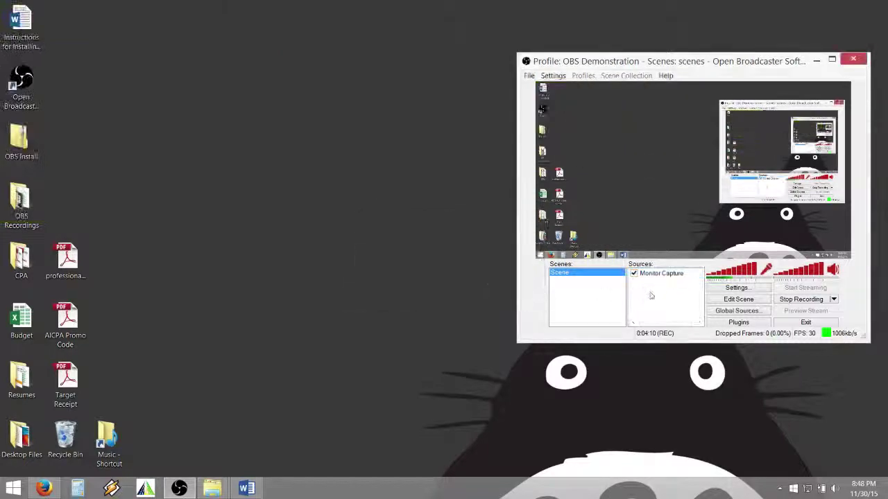
Step: Add a Text source to the scene with the default name
right_click(661, 296)
mouse_move(693, 299)
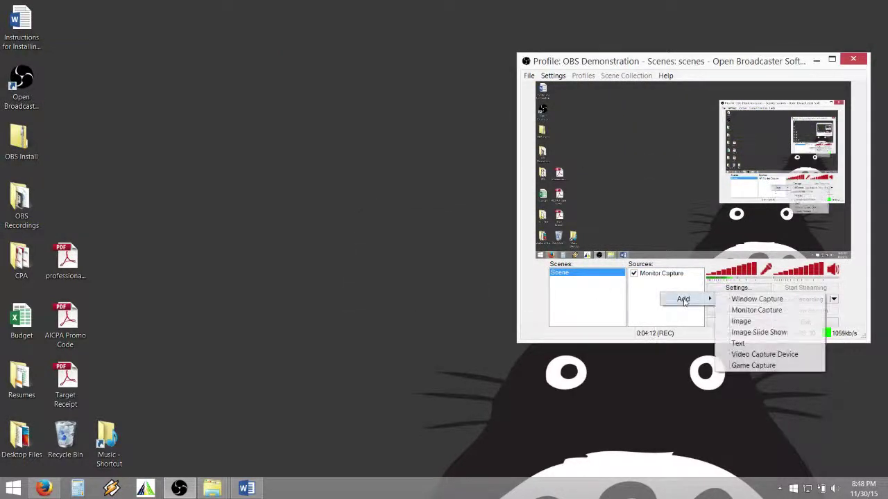
click(754, 344)
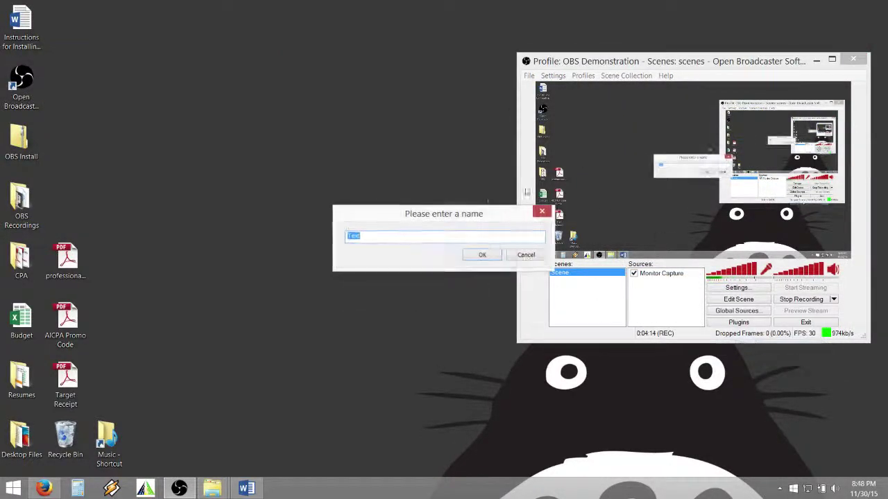
click(480, 255)
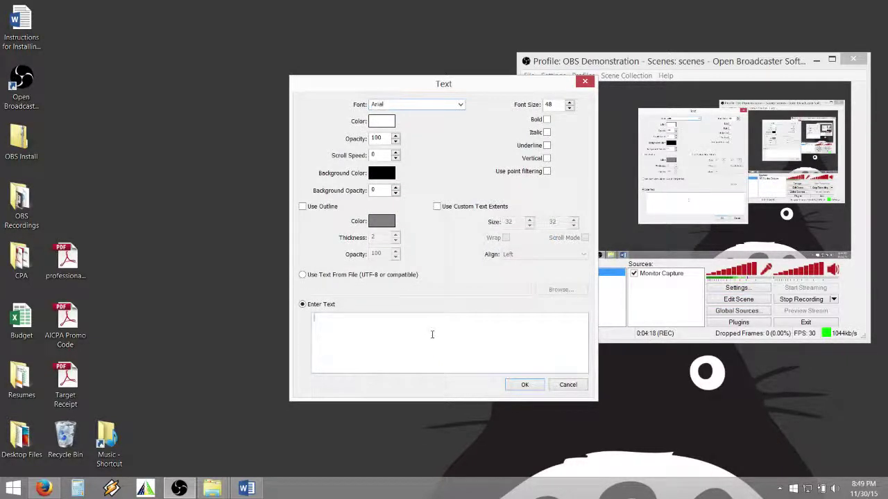
text(sadfdasfsadf)
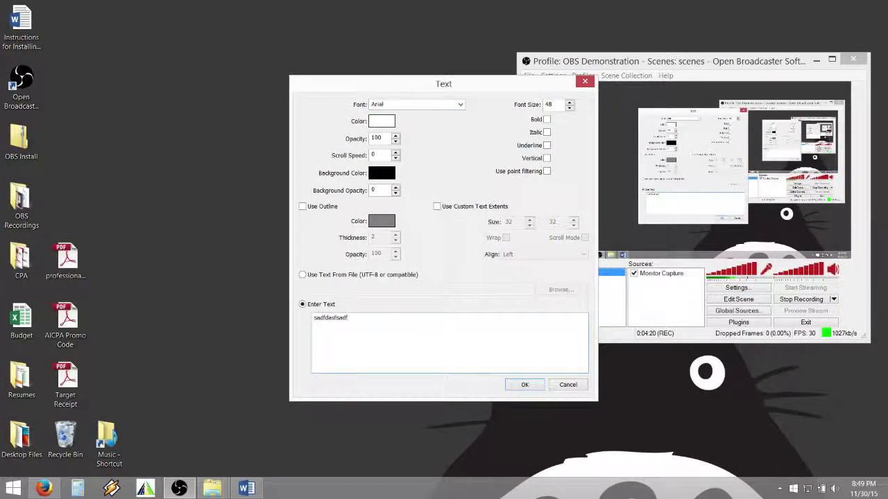
key(BackSpace)
key(BackSpace)
key(BackSpace)
key(BackSpace)
key(BackSpace)
key(BackSpace)
key(BackSpace)
key(BackSpace)
key(BackSpace)
key(BackSpace)
key(BackSpace)
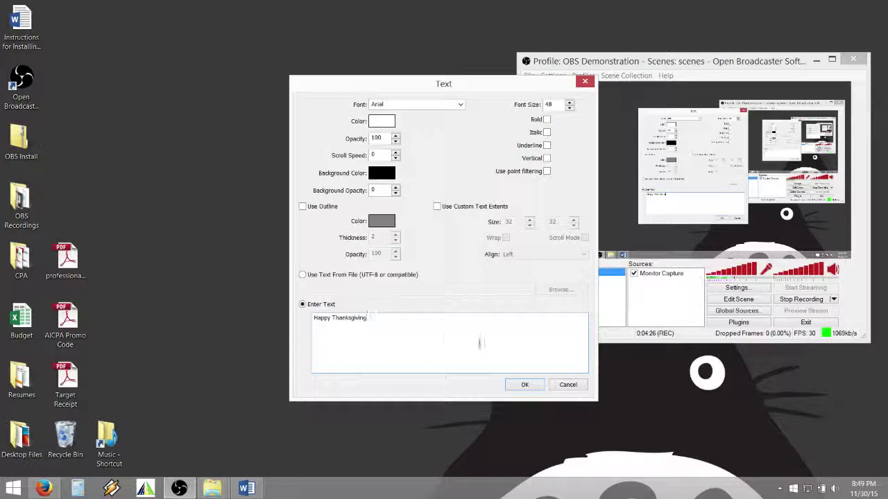
Step: Set the source's text to "Happy Thanksgiving" and use scene editing to enlarge it across the top of the scene
click(525, 385)
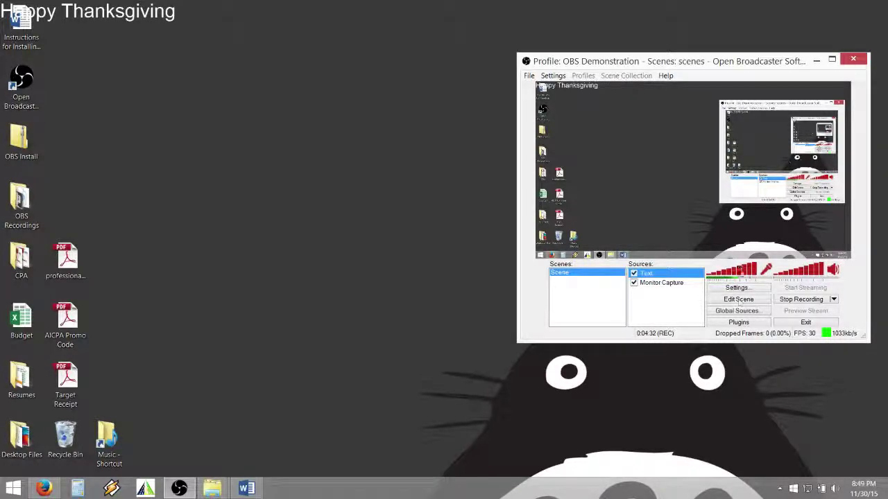
click(739, 301)
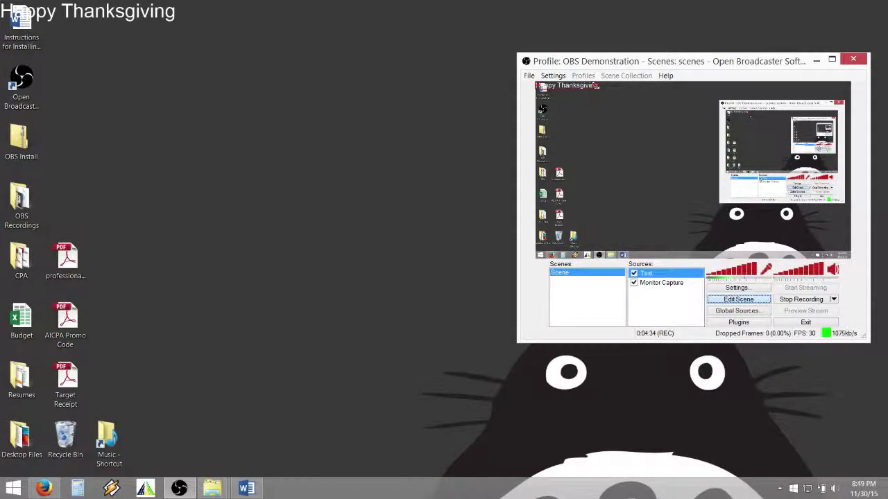
drag(600, 91, 613, 111)
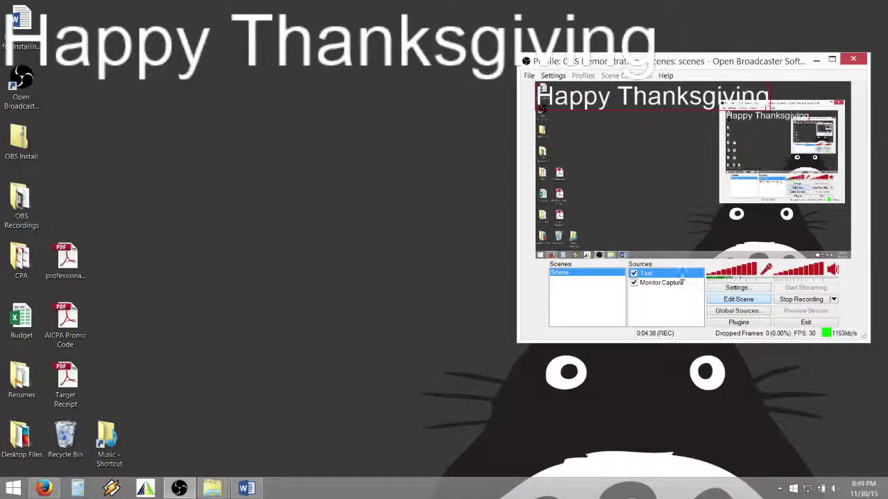
Step: Review the Text source's properties, such as font, colour and opacity, and close them
right_click(680, 274)
click(715, 341)
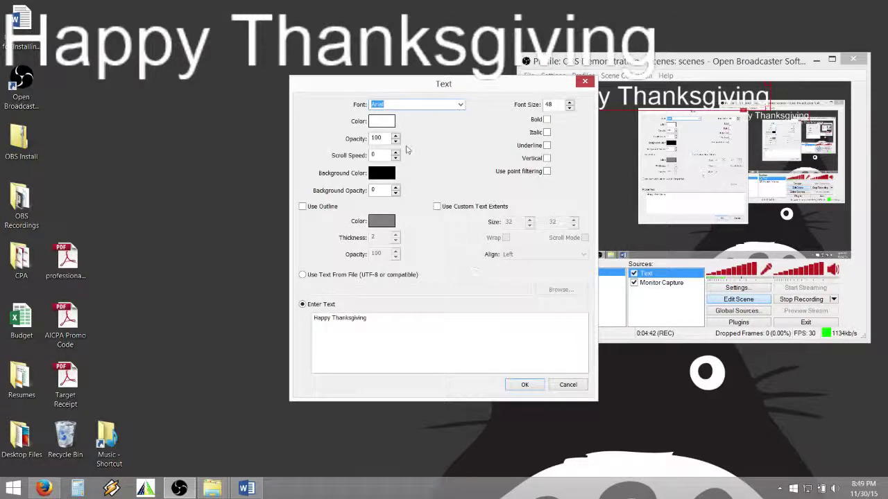
click(525, 384)
Step: Remove the Text source from the scene
right_click(652, 274)
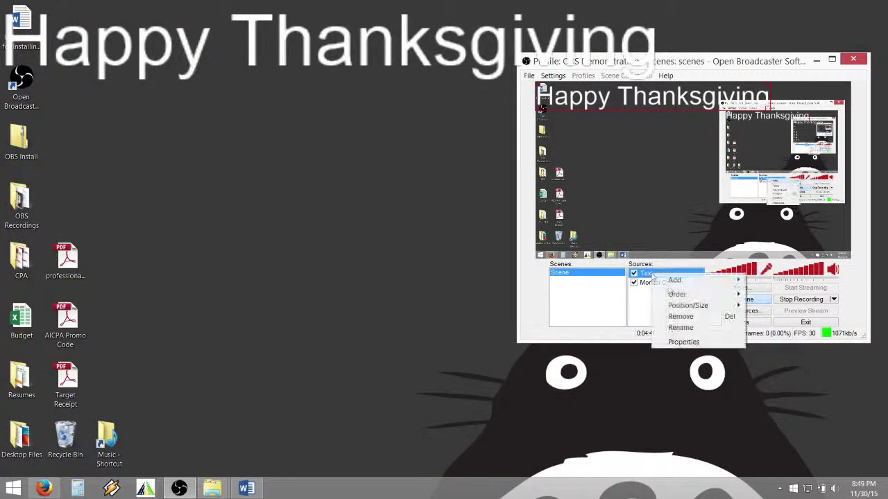
click(691, 318)
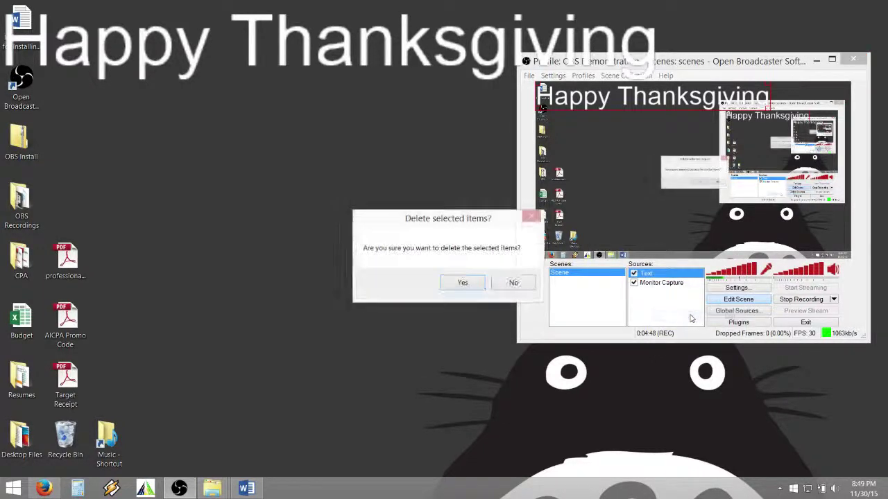
click(466, 285)
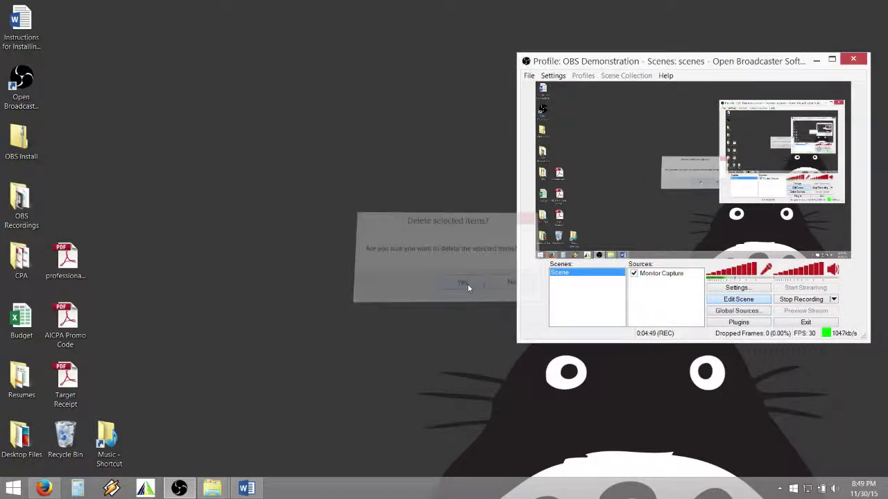
Step: Add a Video Capture Device source with the default name using the USB Camera, and leave scene editing
right_click(659, 293)
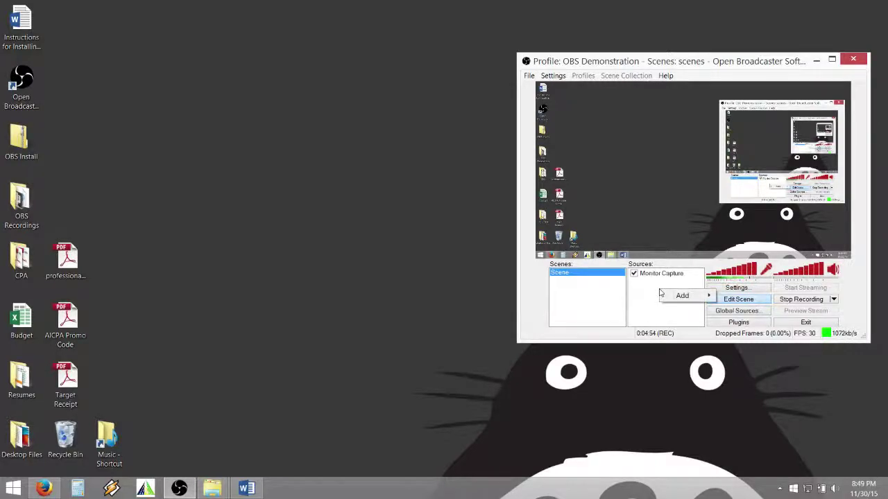
mouse_move(695, 297)
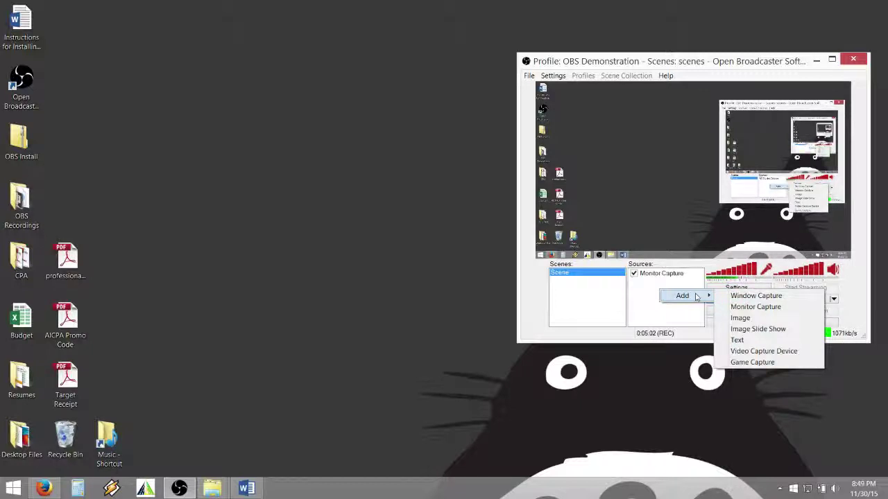
click(790, 357)
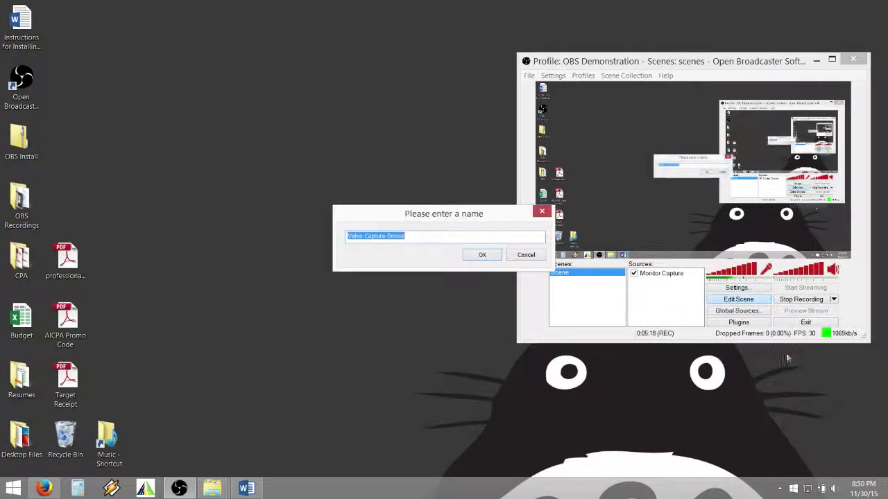
click(483, 255)
click(438, 106)
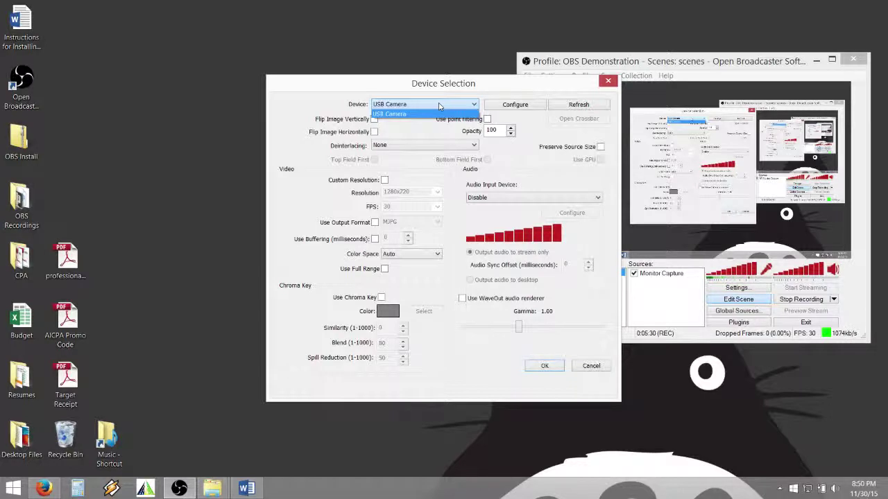
click(438, 106)
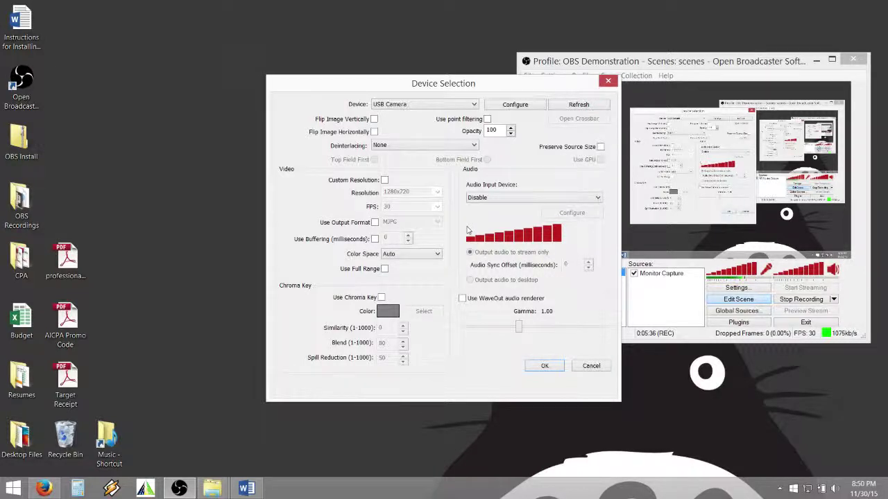
click(558, 368)
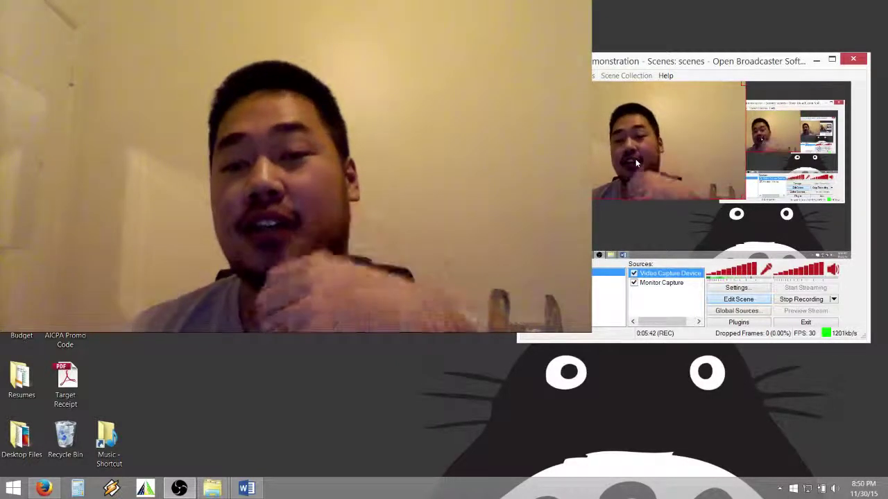
click(742, 300)
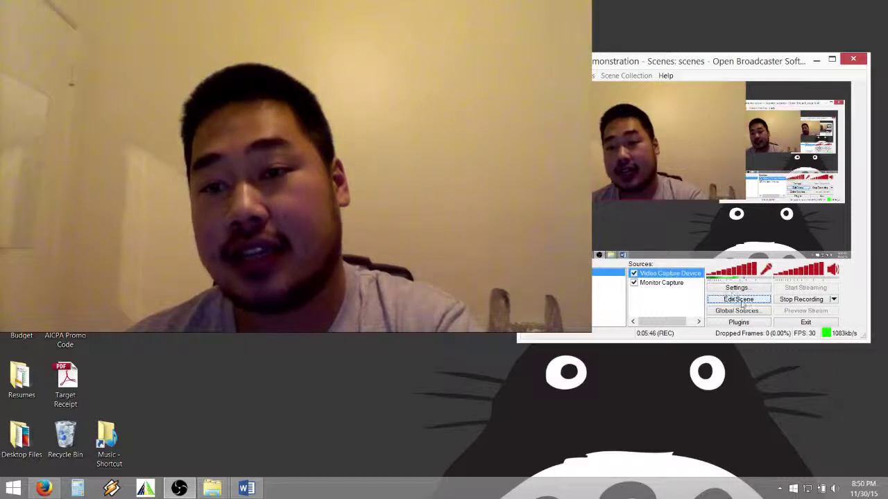
Step: Shrink the webcam source into the scene's upper-left corner, crop its left and right sides, and leave scene editing
drag(752, 206, 613, 125)
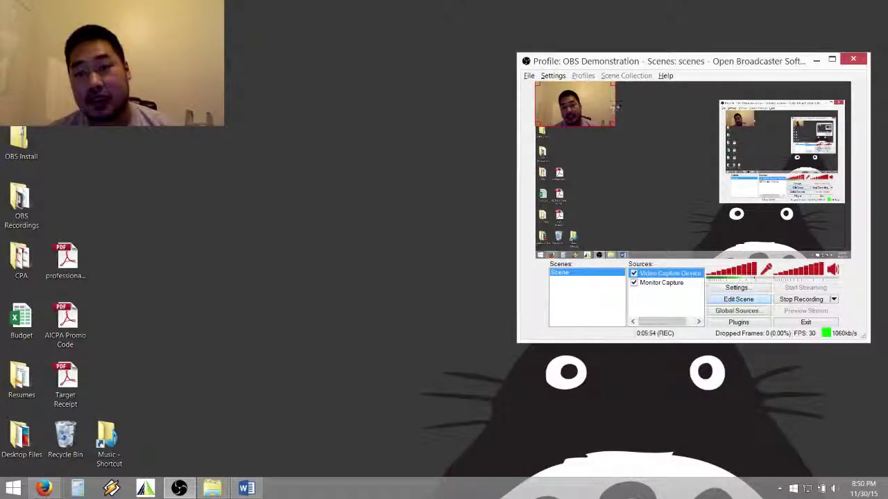
drag(615, 110, 602, 107)
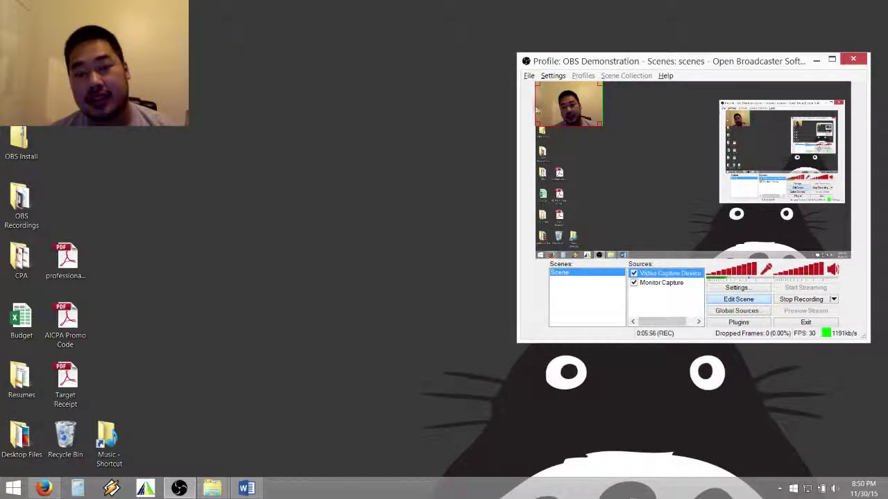
drag(536, 110, 559, 102)
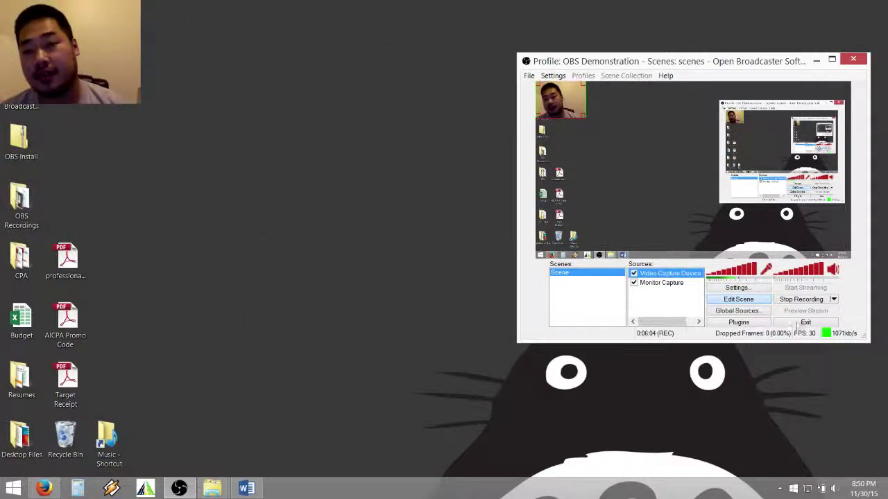
click(753, 300)
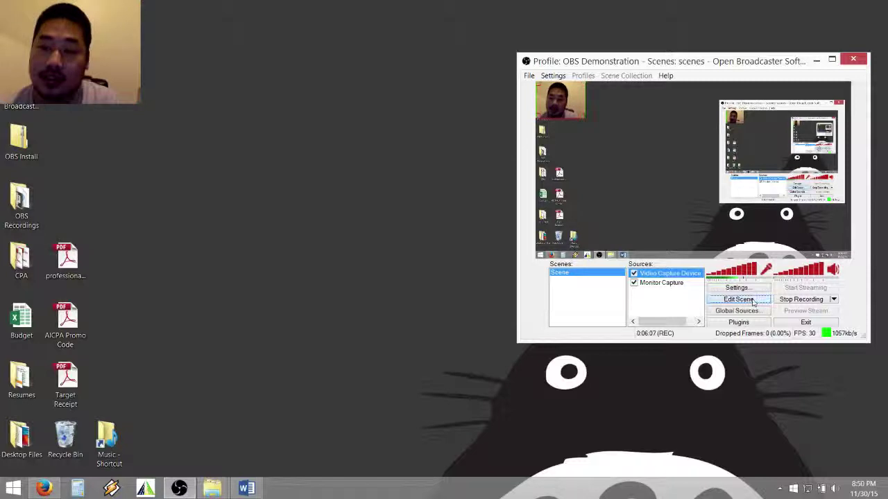
Step: Remove the Video Capture Device source from the scene
right_click(669, 275)
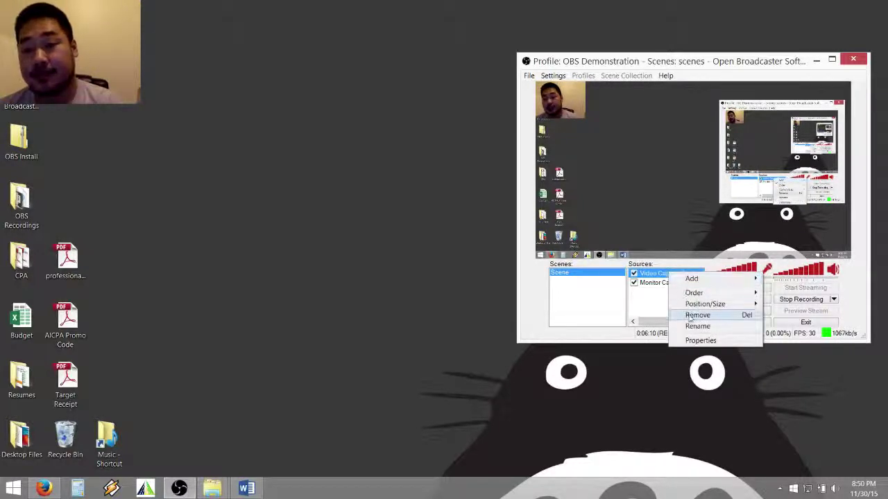
click(736, 313)
click(462, 282)
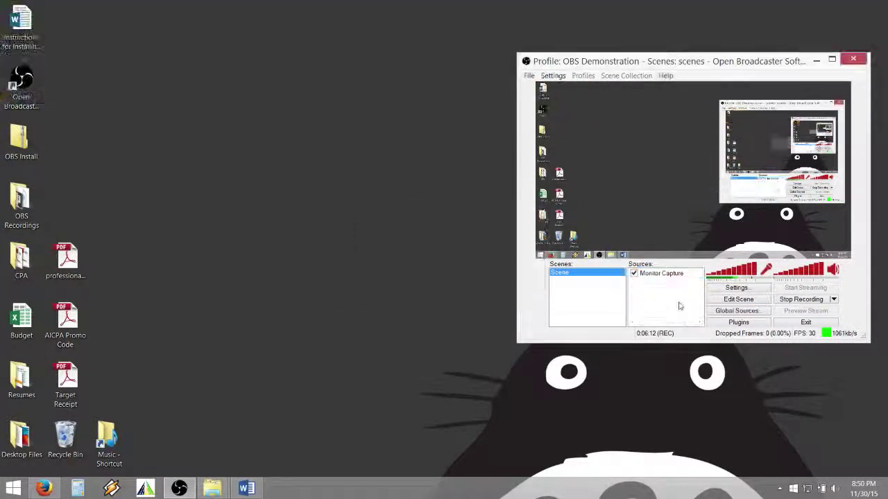
Step: Start a Game Capture source with the default name and review the applications it can capture
right_click(659, 292)
mouse_move(687, 298)
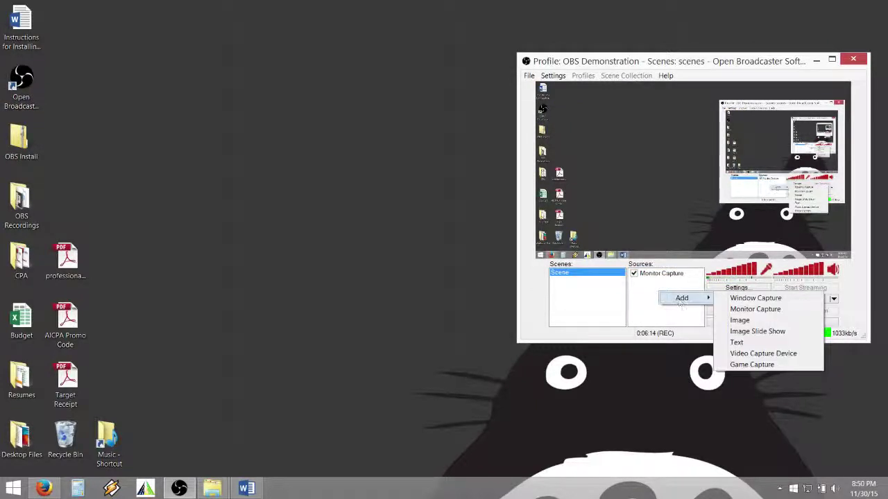
click(752, 364)
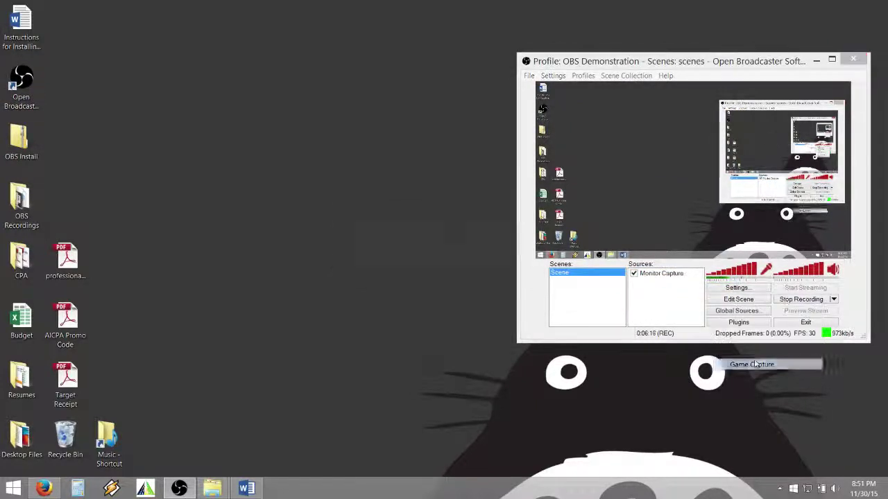
click(477, 255)
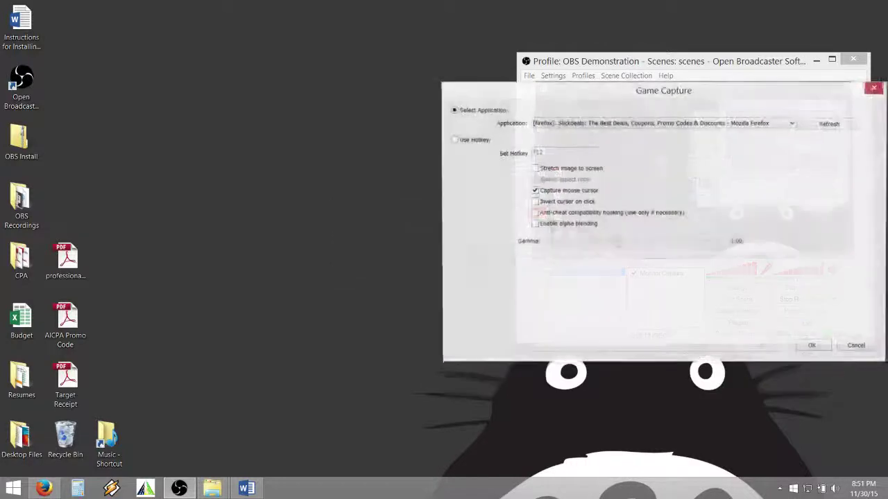
drag(545, 102, 315, 82)
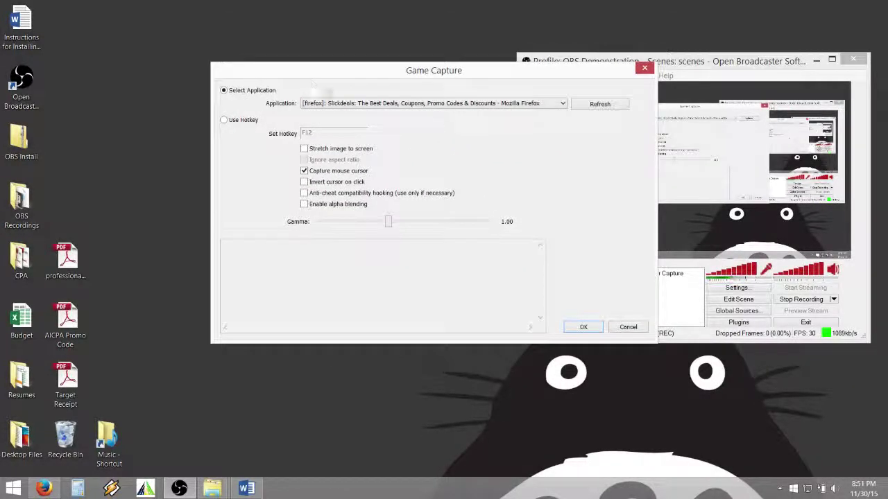
click(367, 104)
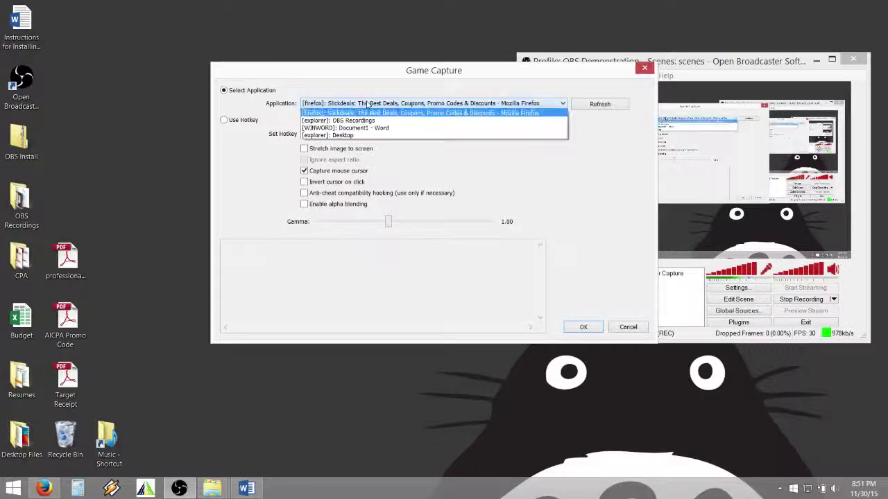
click(368, 104)
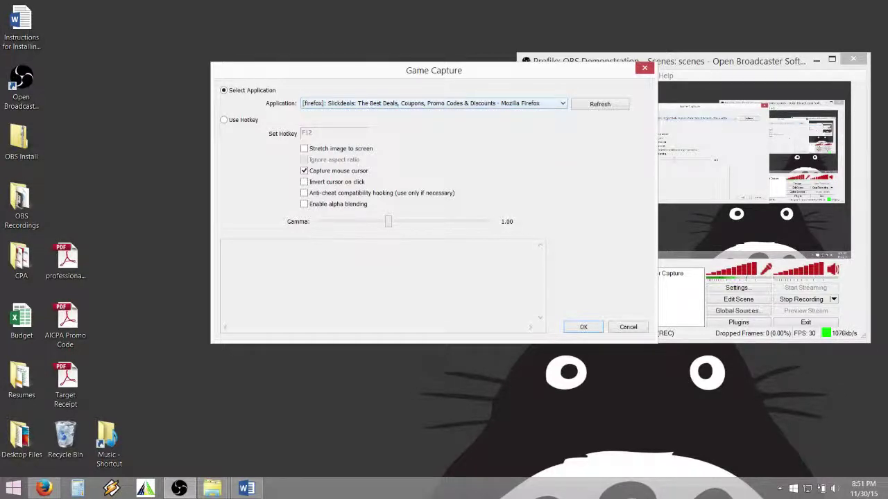
Step: Check the Windows Games folder for installed games and close it
click(14, 489)
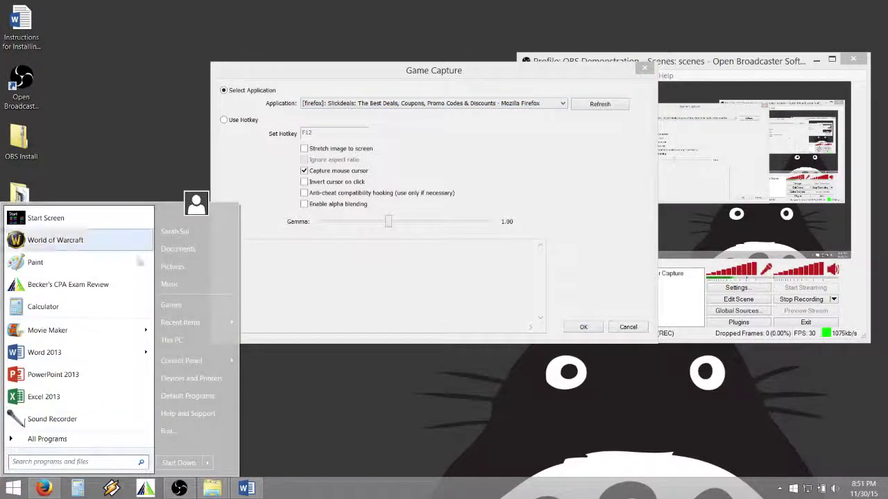
click(186, 303)
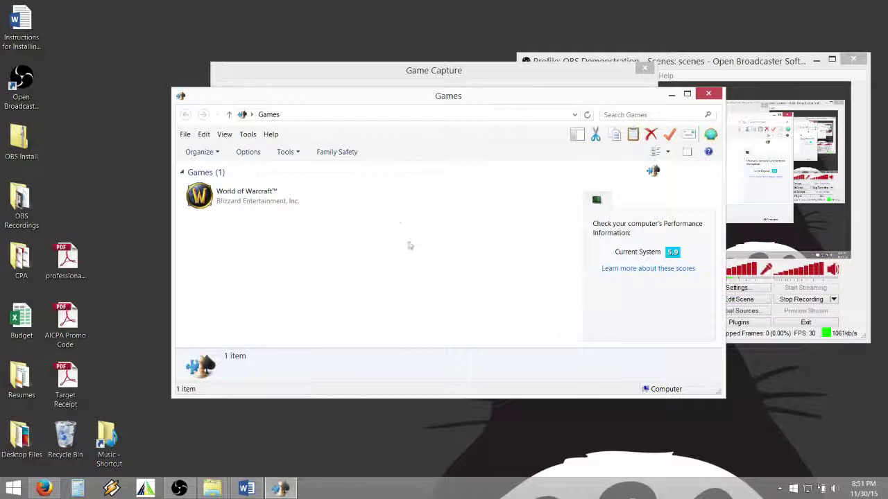
click(708, 93)
Step: Search the computer's programs for "solita", clear the search and close the Start menu
key(super)
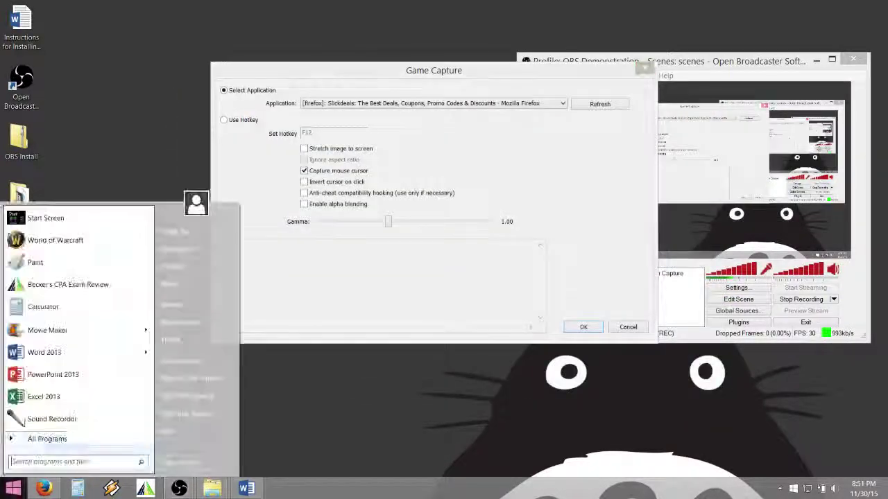
text(solita)
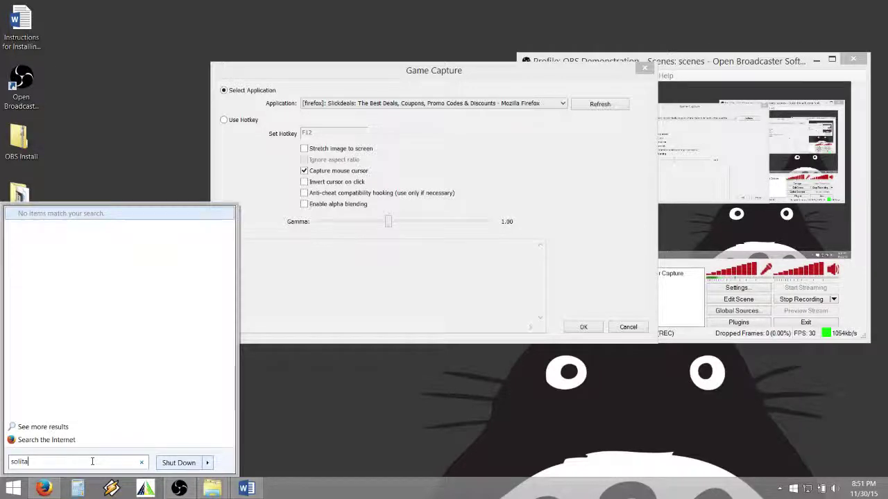
key(BackSpace)
key(BackSpace)
key(BackSpace)
key(BackSpace)
key(BackSpace)
key(BackSpace)
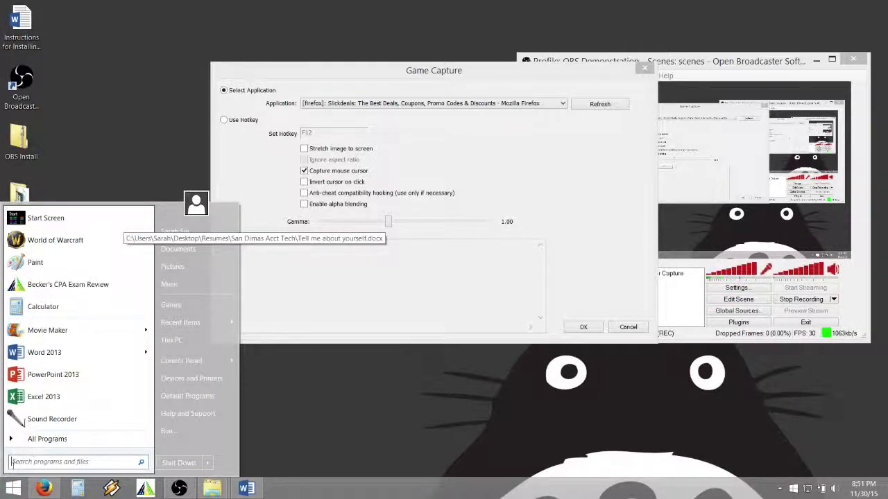
click(13, 488)
Step: Finish adding the Game Capture source with the Firefox window as its application
drag(363, 77, 213, 119)
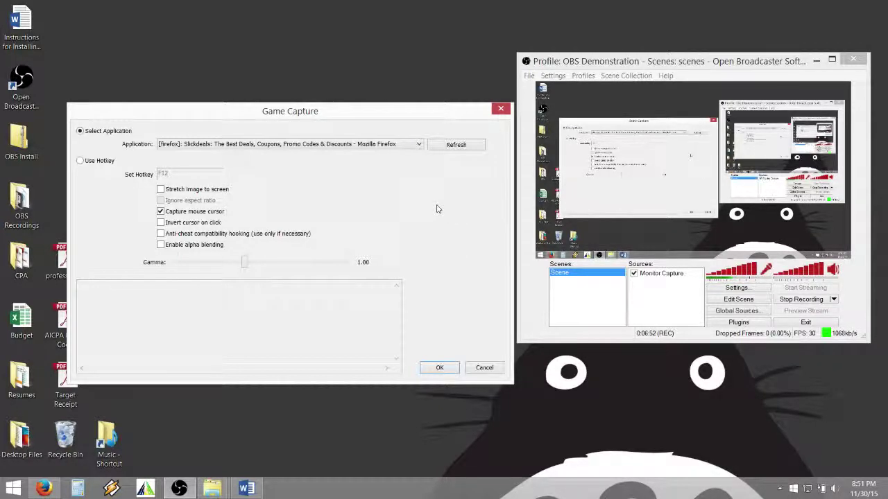
click(449, 369)
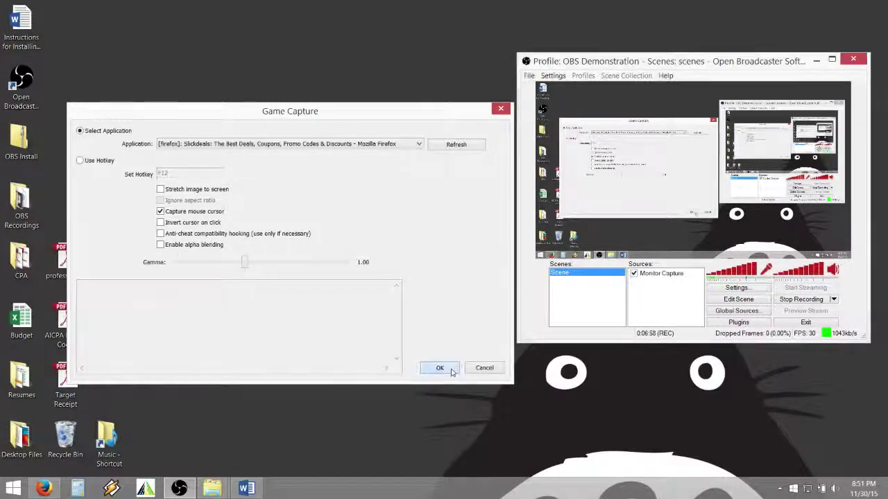
Step: Remove the Game Capture source from the scene
right_click(659, 275)
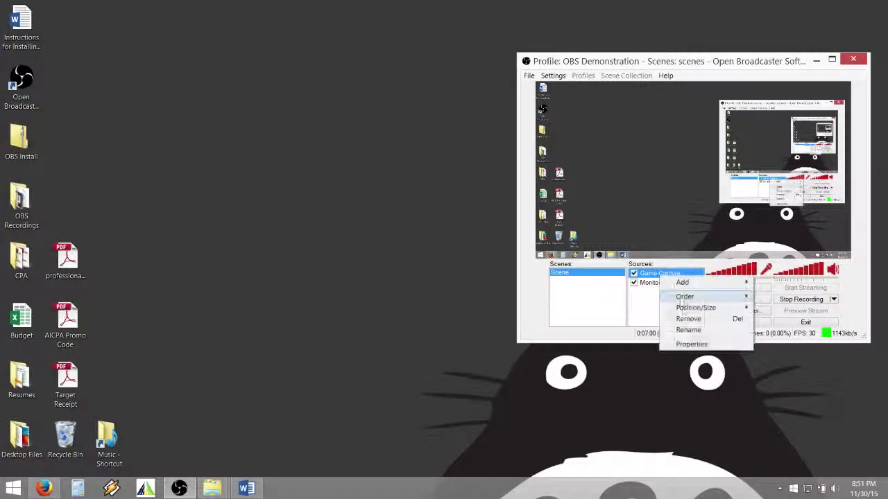
click(688, 320)
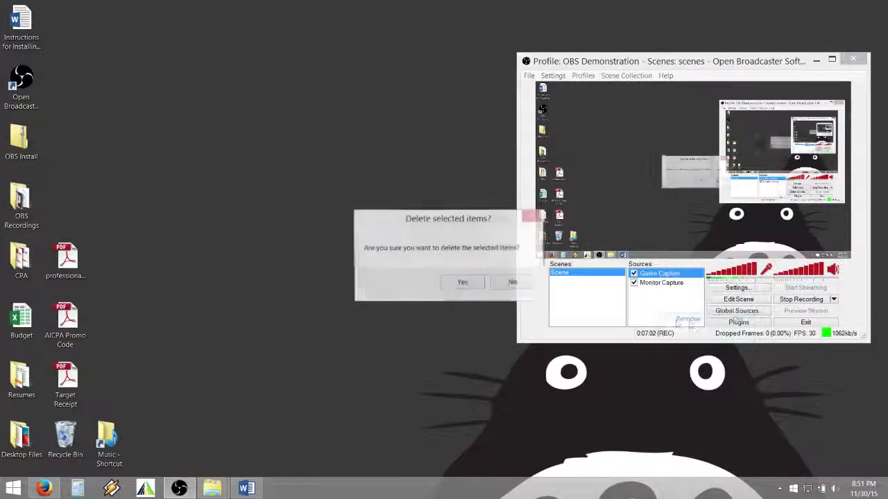
click(463, 284)
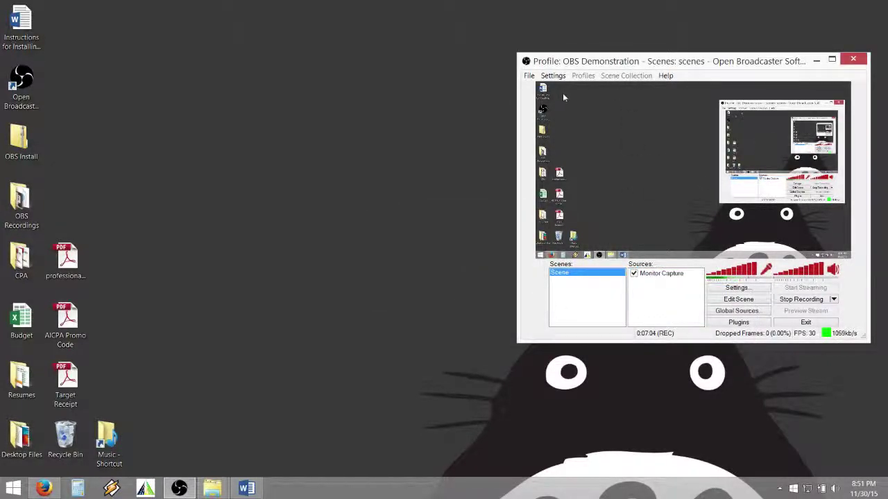